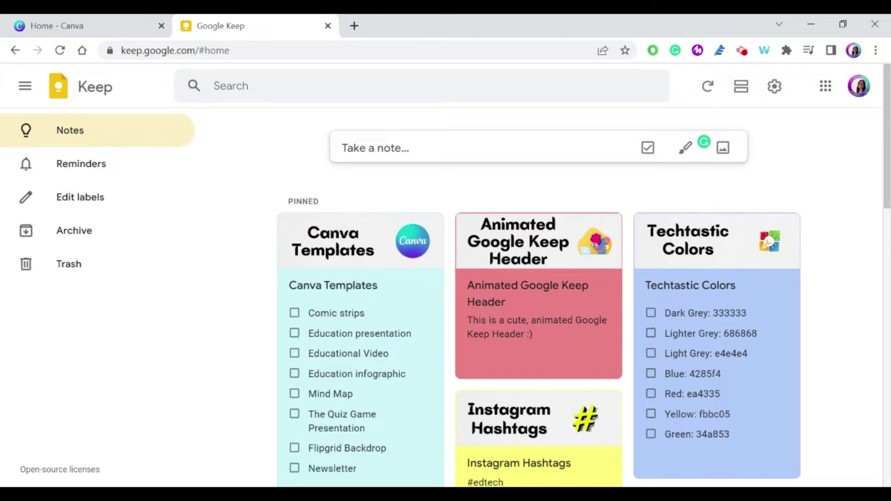
Create a new custom-size Canva design 3000 px wide by 500 px high.
click(63, 23)
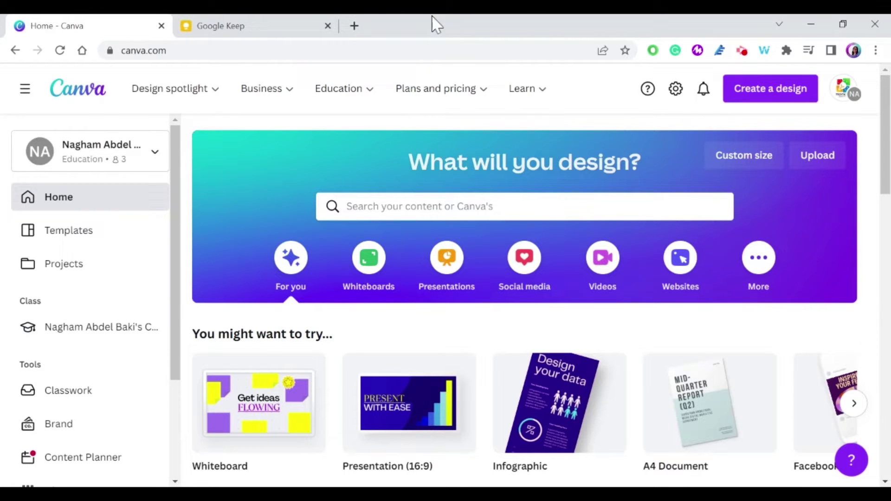
click(733, 93)
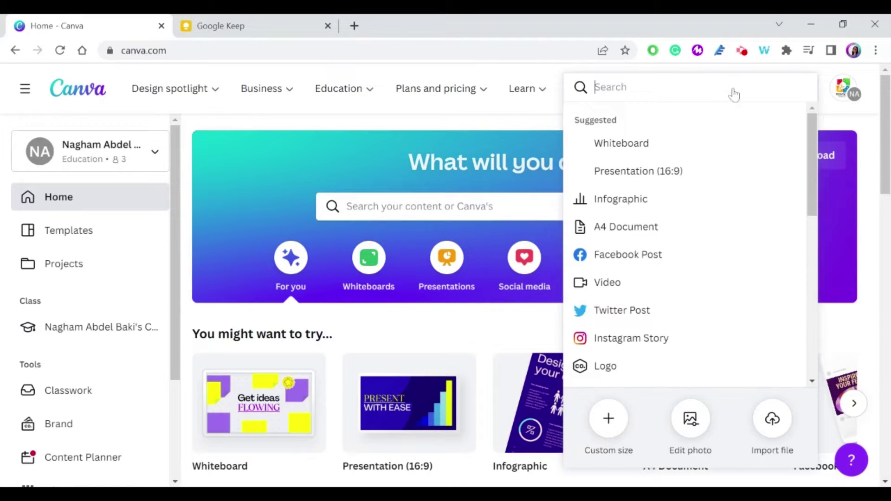
click(609, 420)
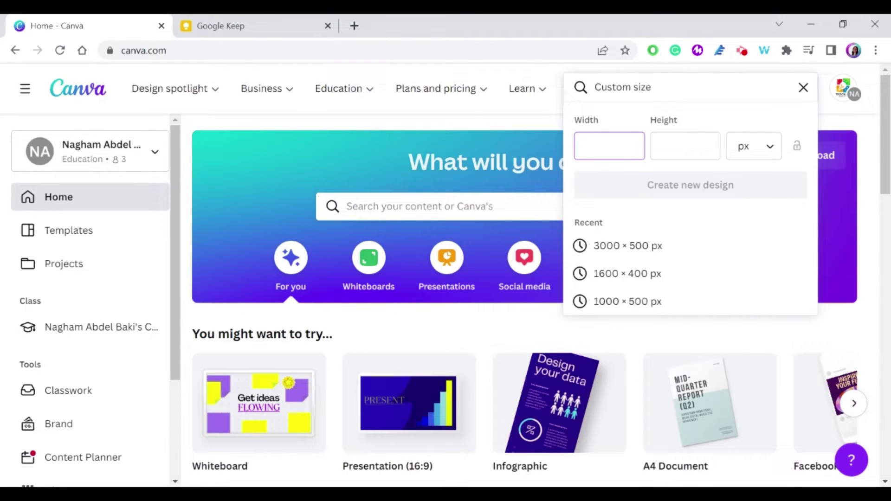
text(3000)
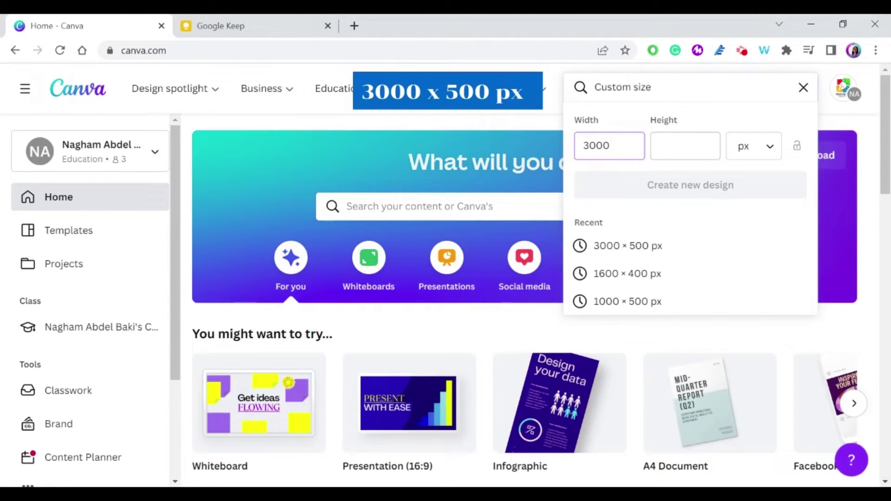
click(685, 145)
text(500)
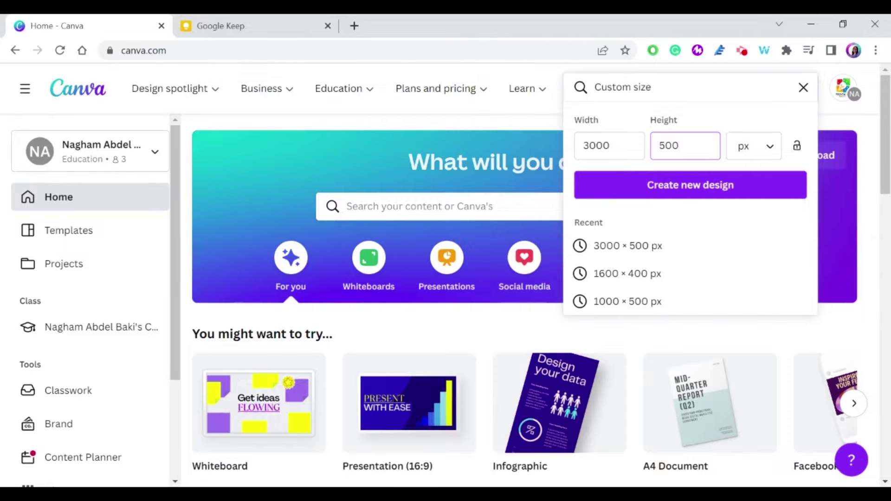
click(264, 26)
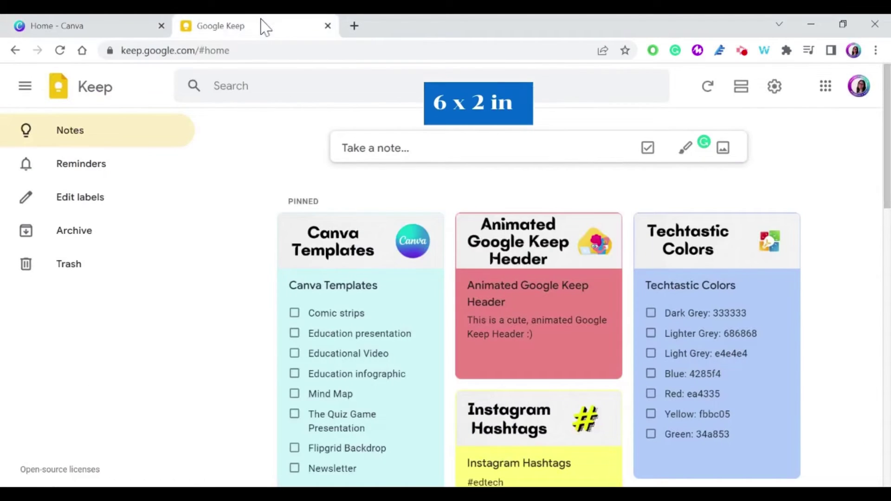
click(118, 22)
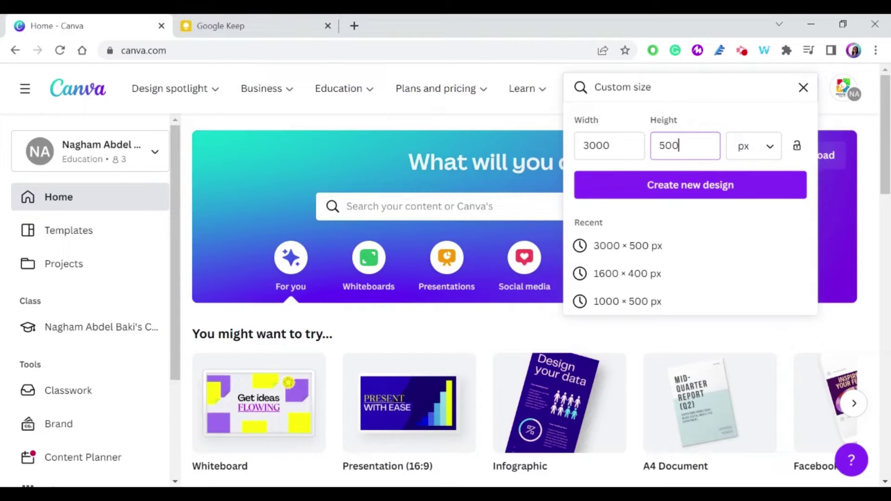
click(666, 187)
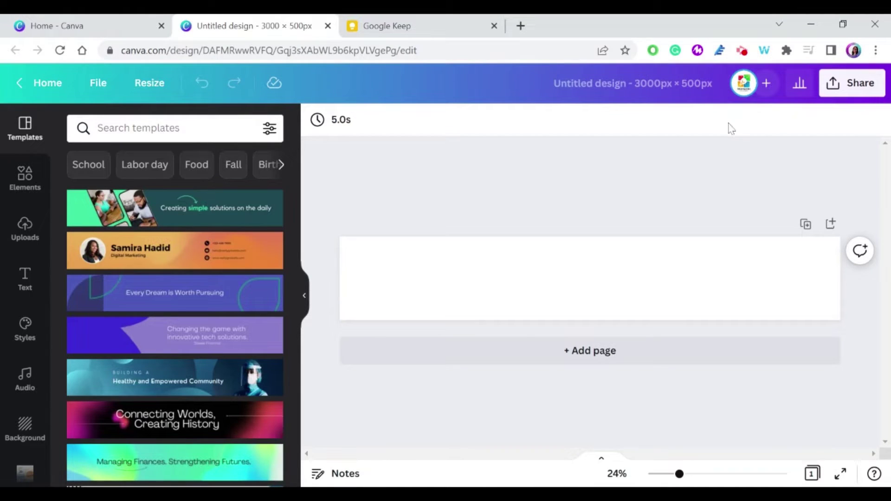
Rename the Untitled design to 'Animated Google Kepp Header'.
click(666, 84)
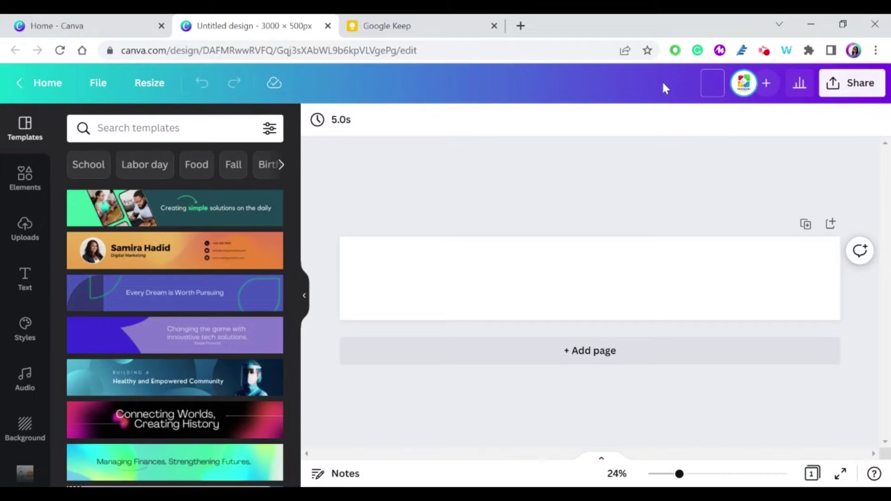
text(Animated)
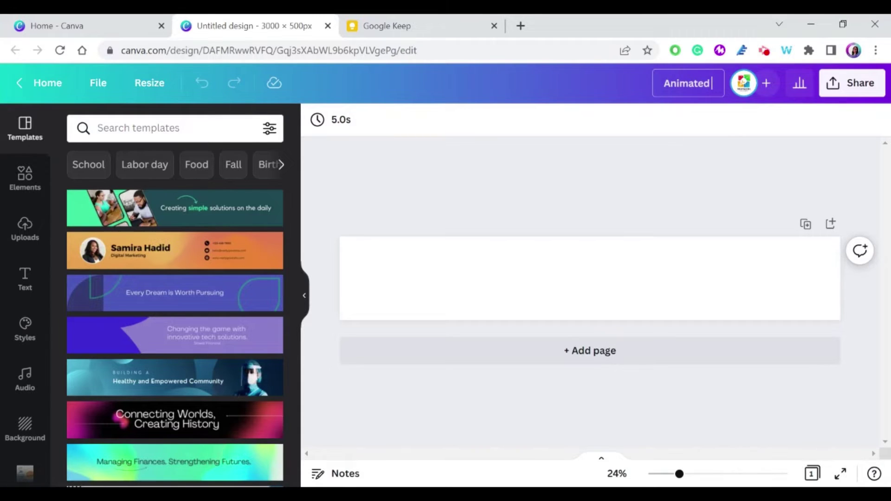
text( Google)
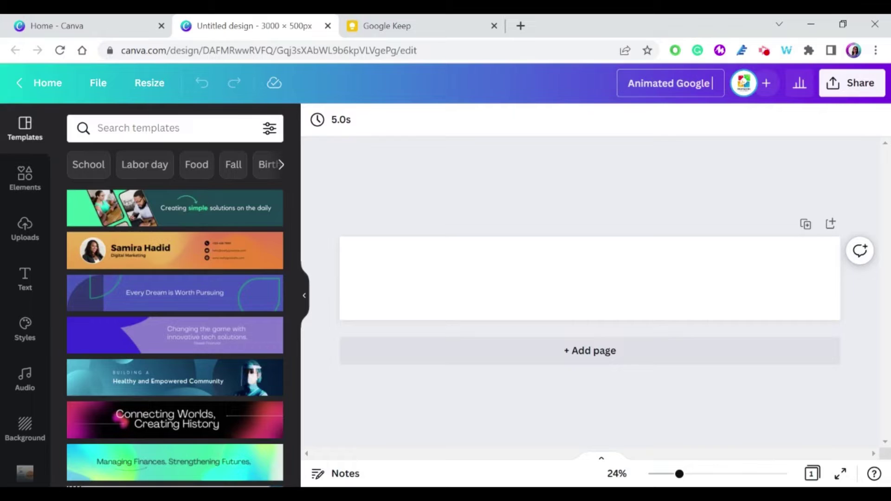
text( Kepp Header)
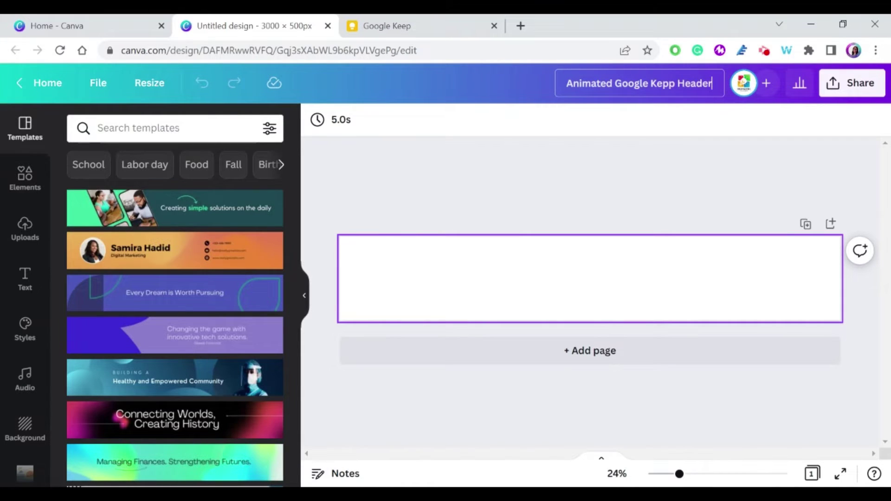
click(541, 264)
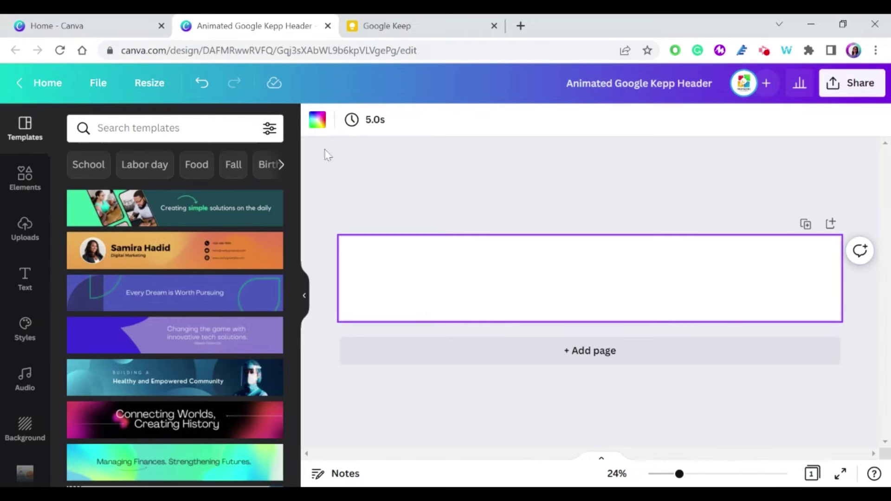
Fill Page 1 with light grey and duplicate it to create Page 2.
click(317, 120)
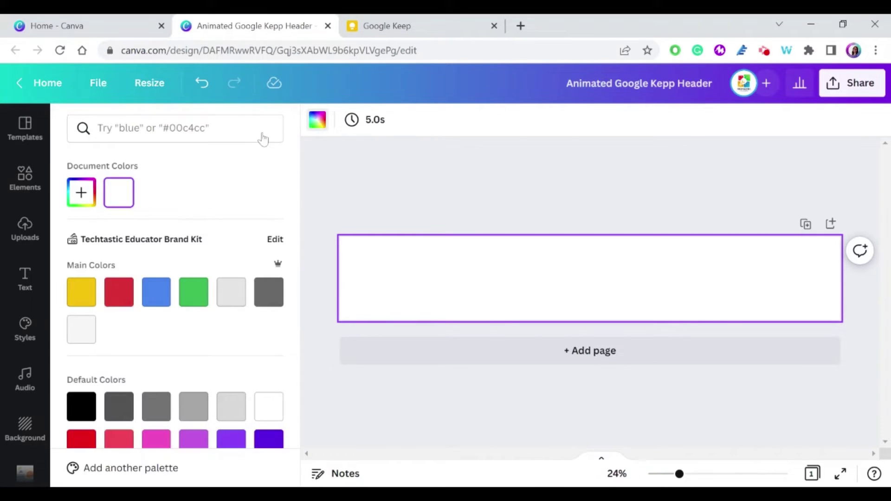
click(246, 291)
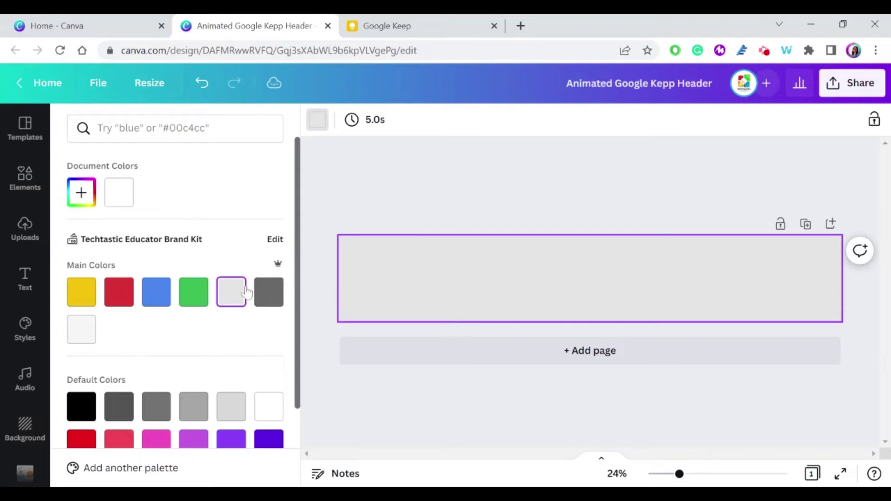
click(395, 183)
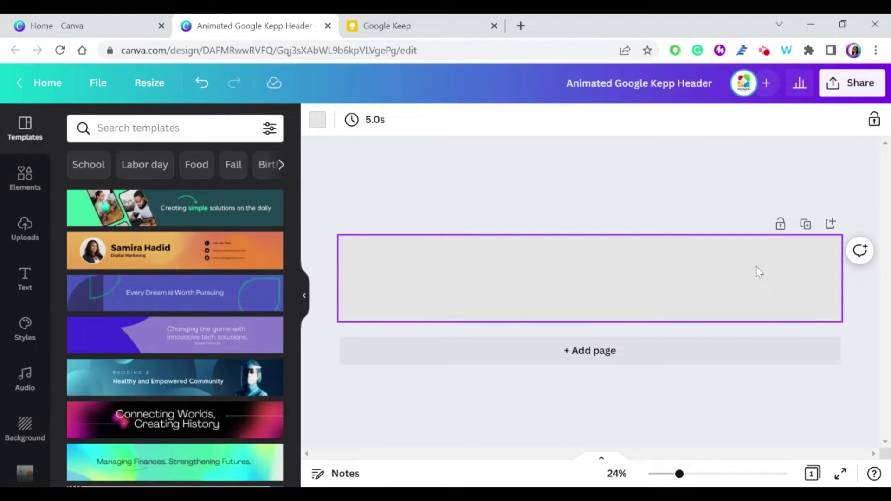
click(806, 224)
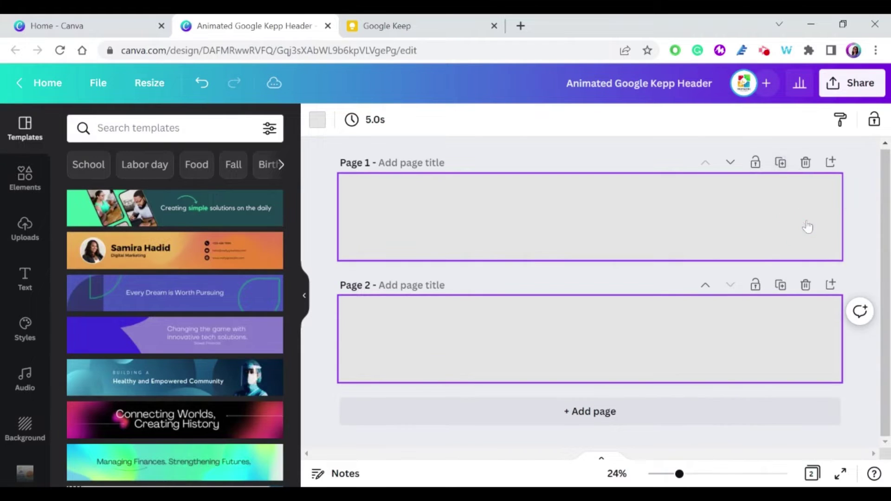
click(588, 333)
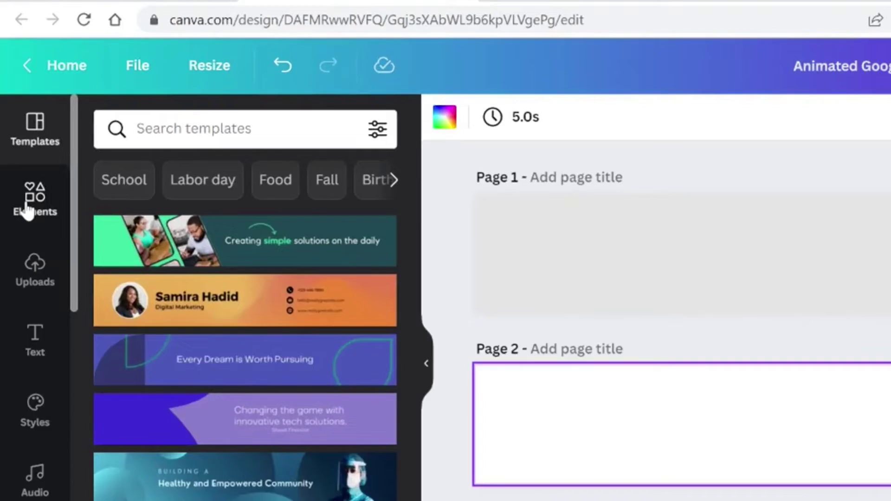
Find a 'white texture' photo in Elements and set it as Page 2's background.
click(21, 179)
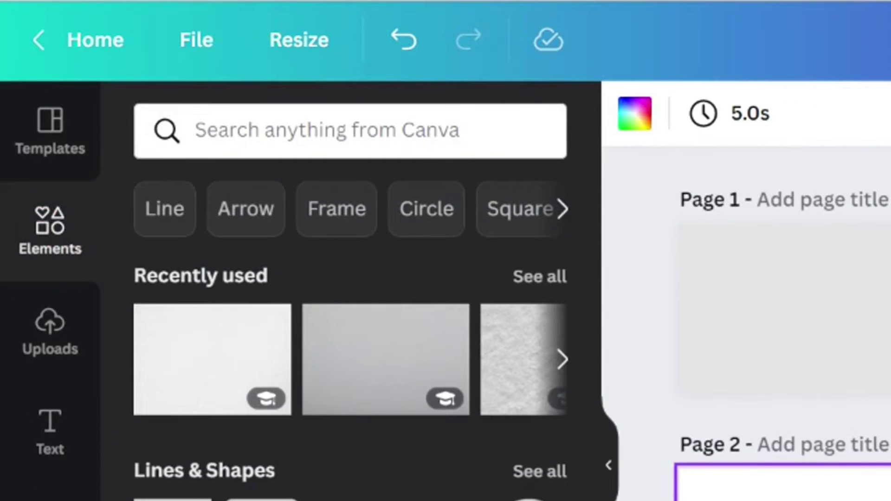
click(324, 130)
text(whit)
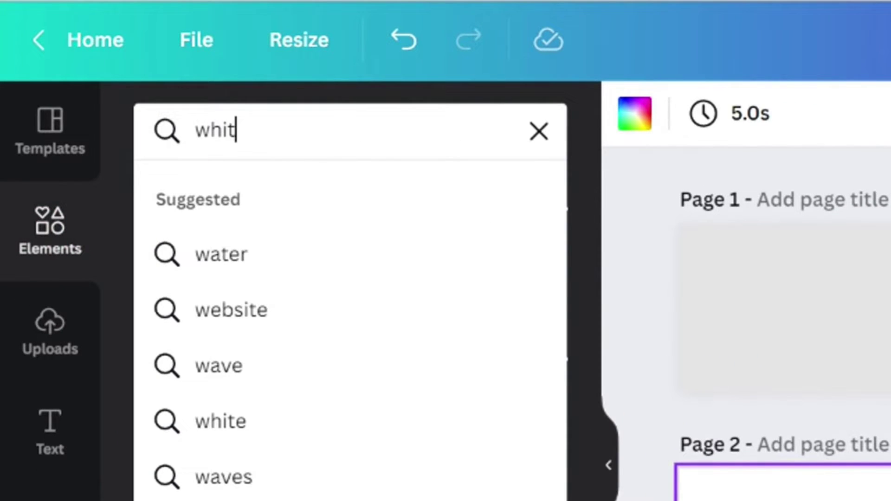
text(e texture)
key(Return)
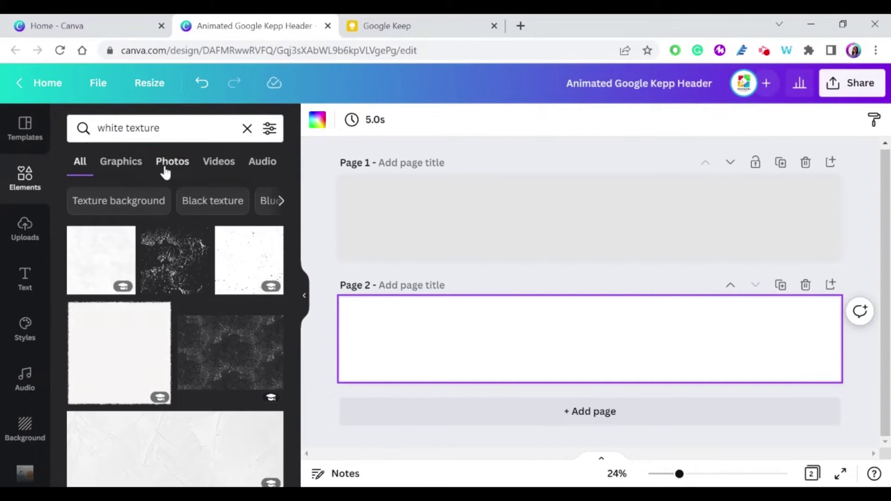
click(166, 172)
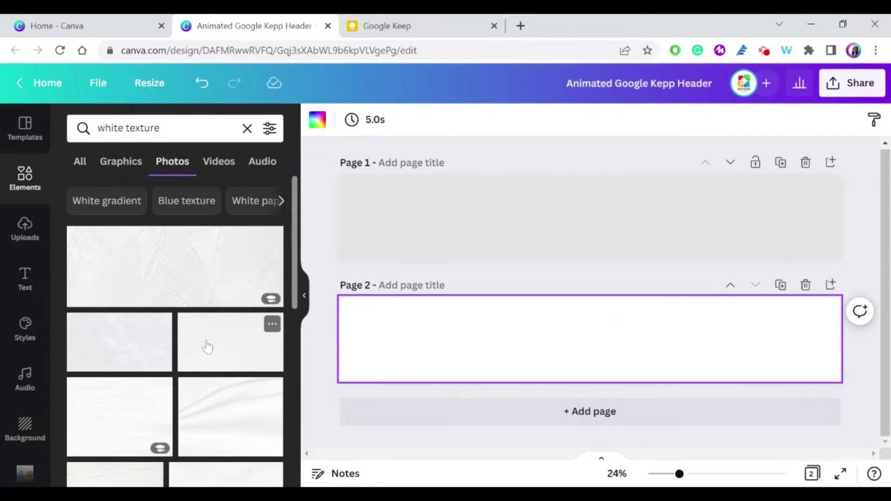
click(128, 349)
right_click(560, 331)
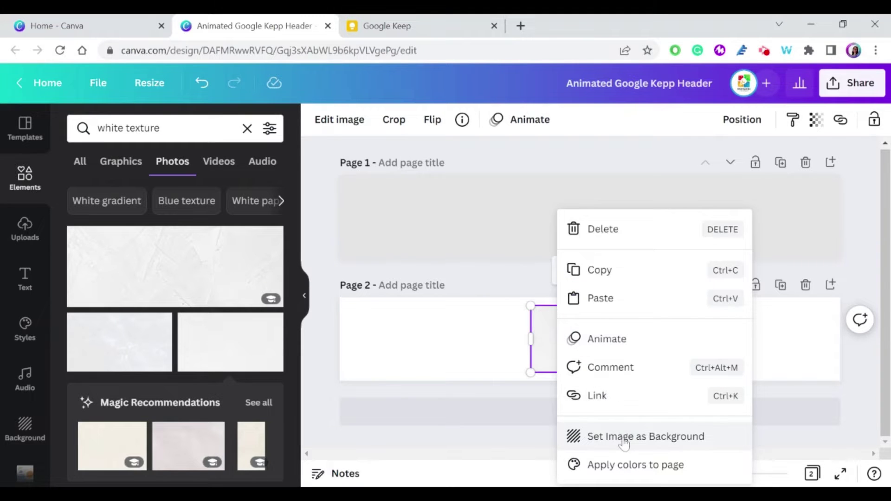
click(623, 440)
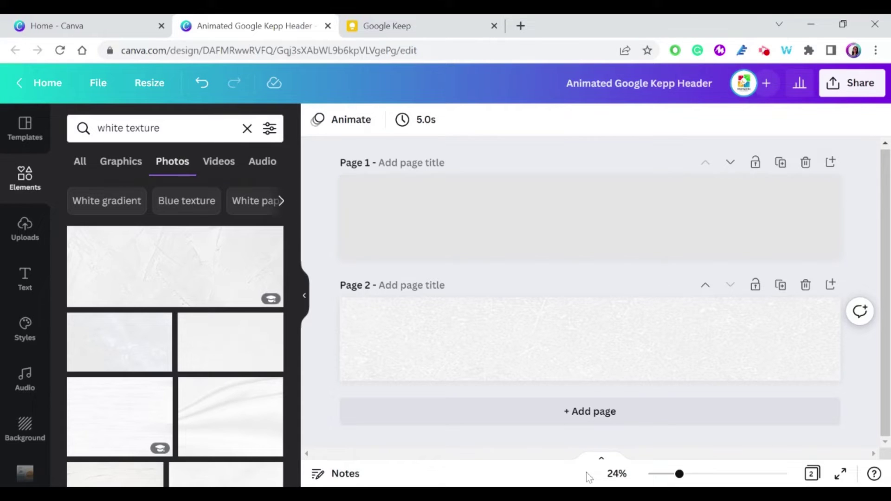
Add a heading text box to Page 1 and set its font size to 130.
click(521, 235)
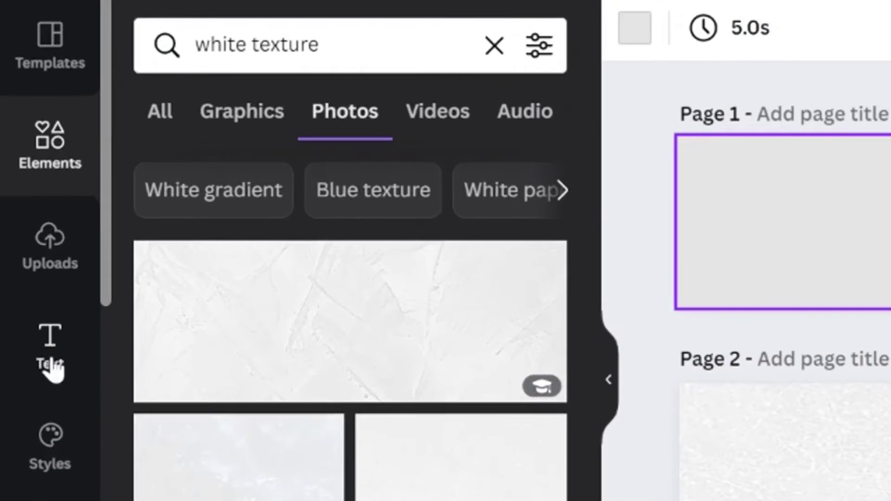
click(27, 290)
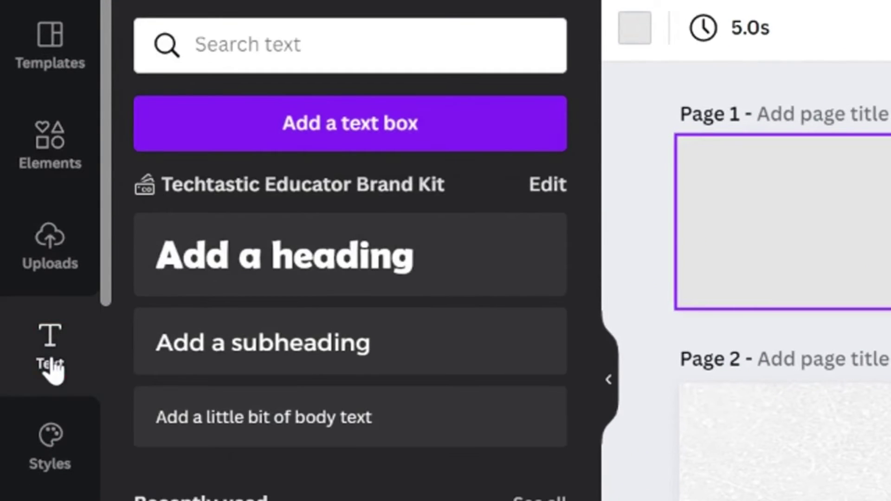
click(335, 135)
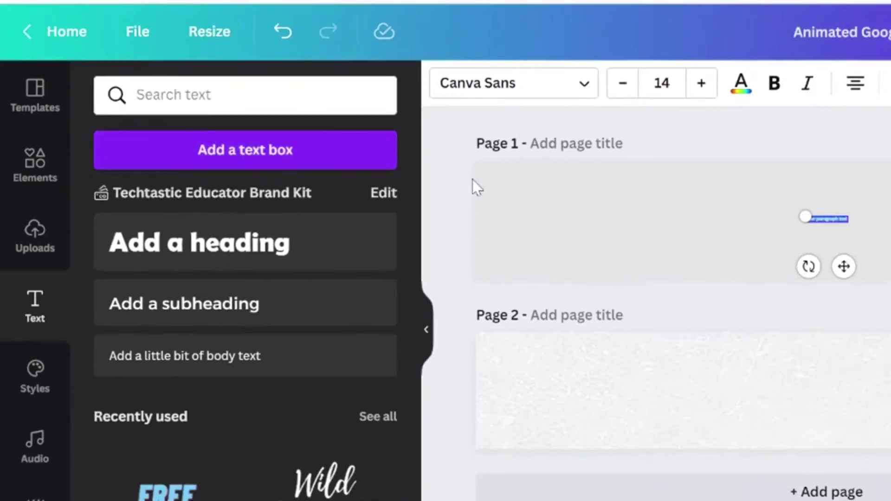
text(Google)
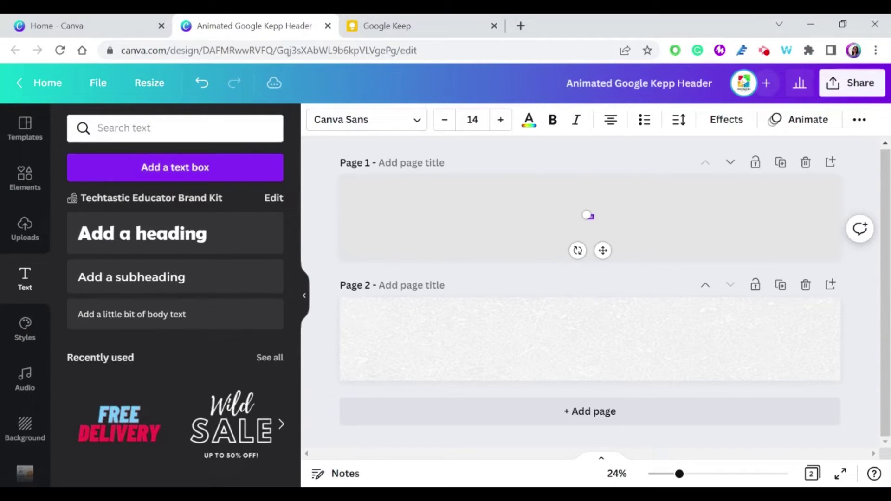
text( K)
click(629, 213)
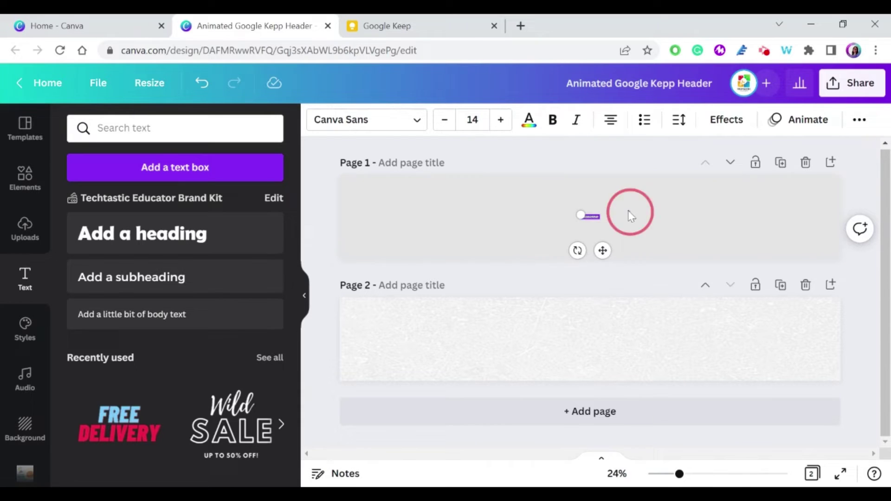
click(589, 217)
click(472, 120)
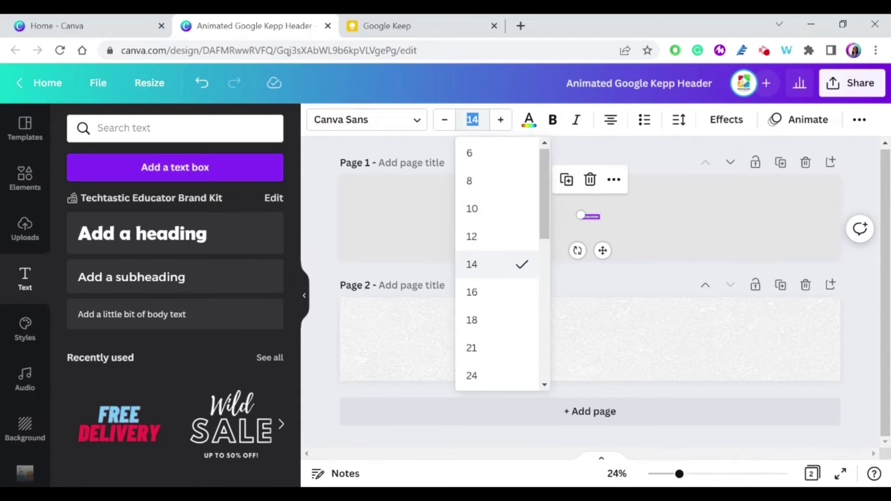
text(130)
key(Return)
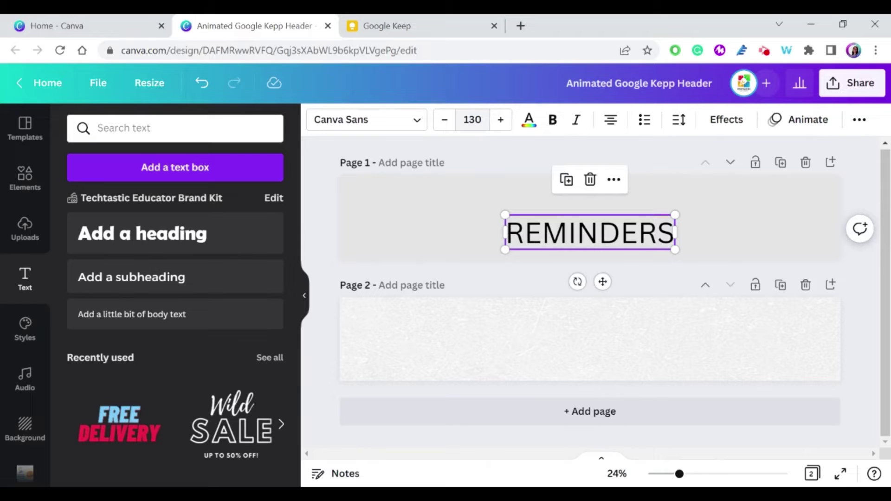
Move the REMINDERS heading left, switch it to Bisdak, and widen it onto one line.
click(529, 201)
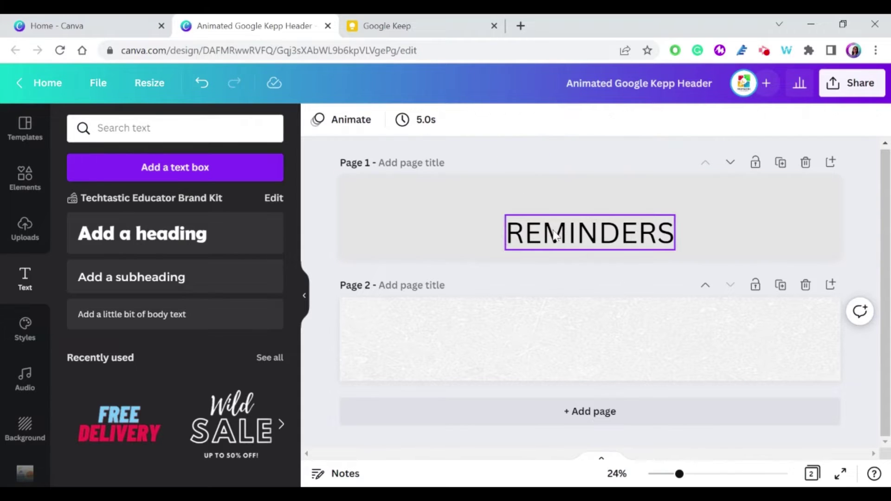
drag(542, 231, 427, 212)
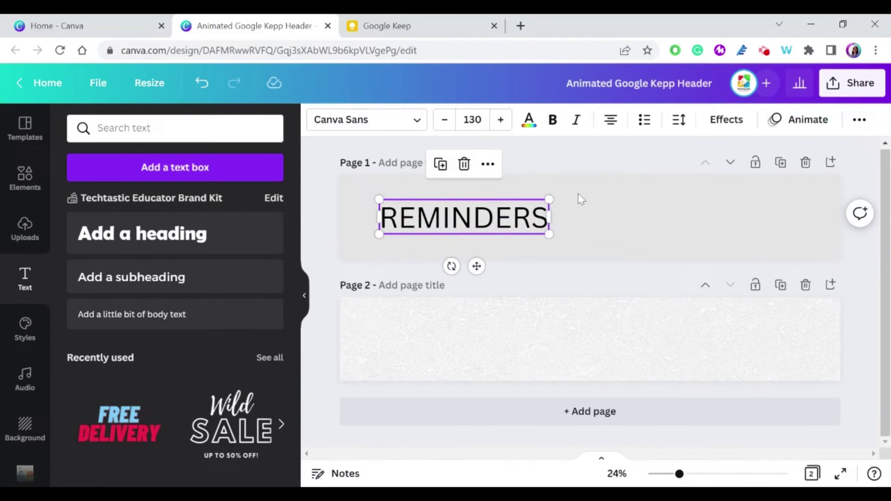
click(416, 125)
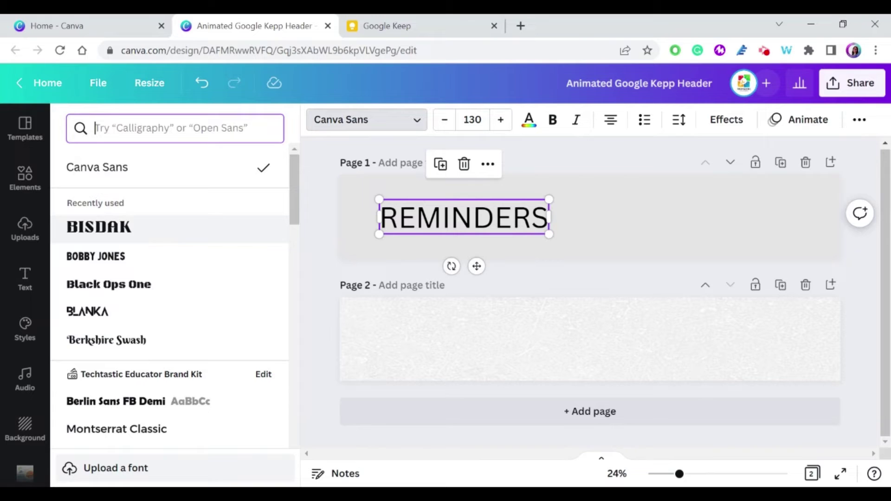
click(199, 235)
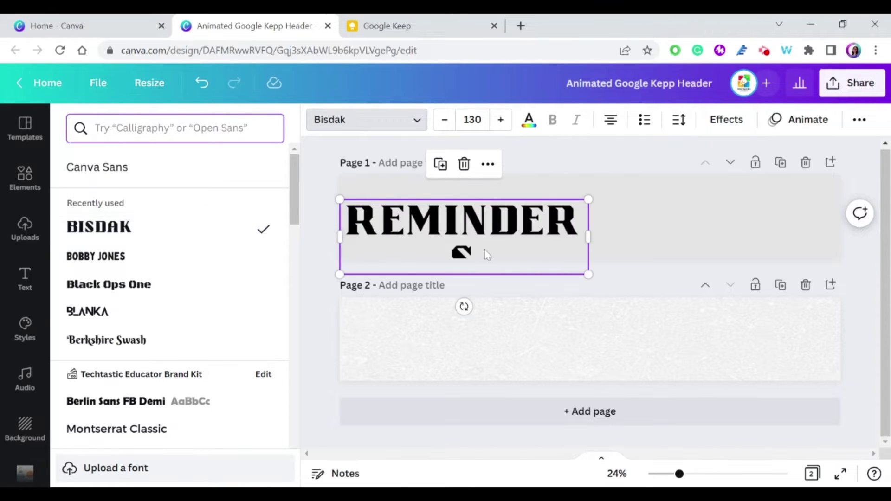
drag(589, 234, 652, 230)
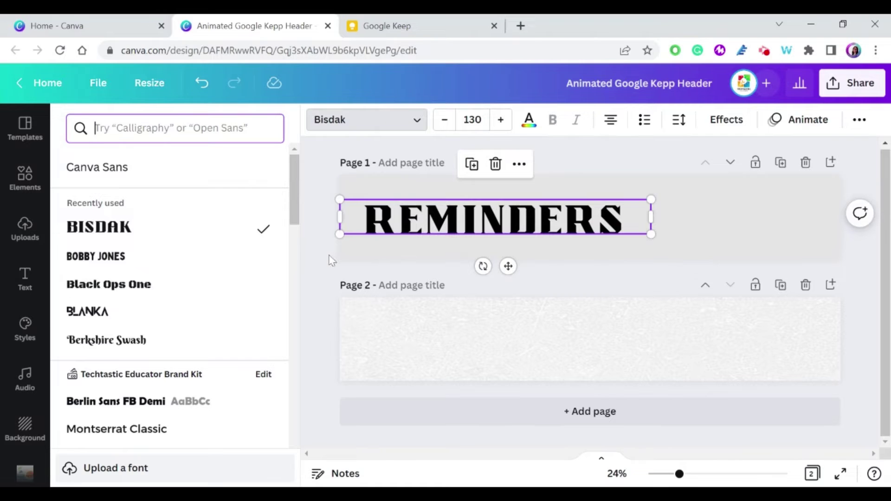
click(381, 218)
click(799, 213)
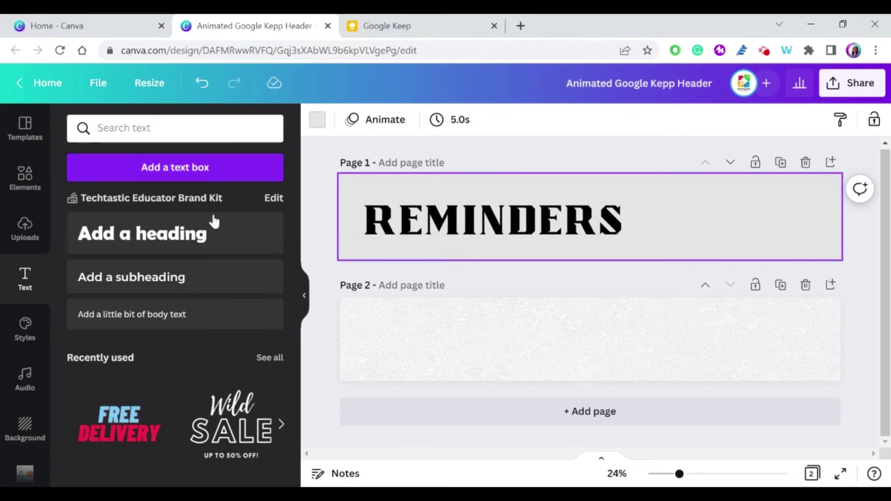
Search Elements for 'remind' and place the pink bell REMINDER graphic at Page 1's right end.
click(21, 194)
click(247, 128)
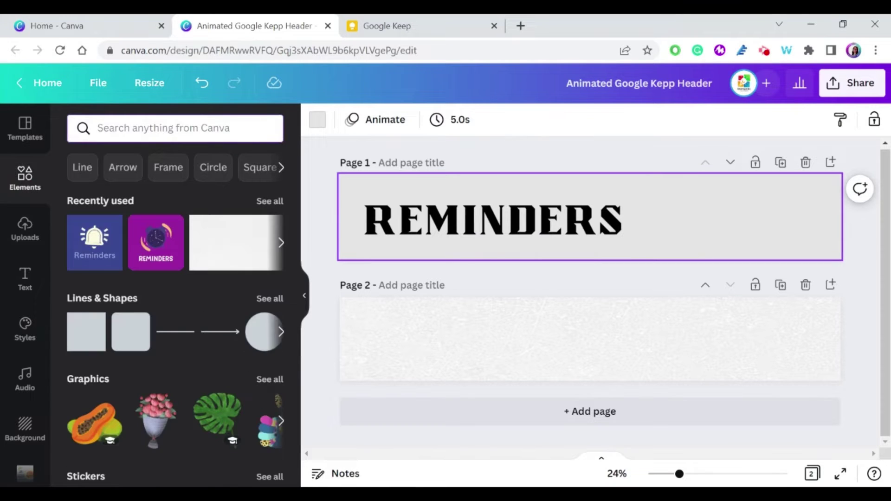
text(r)
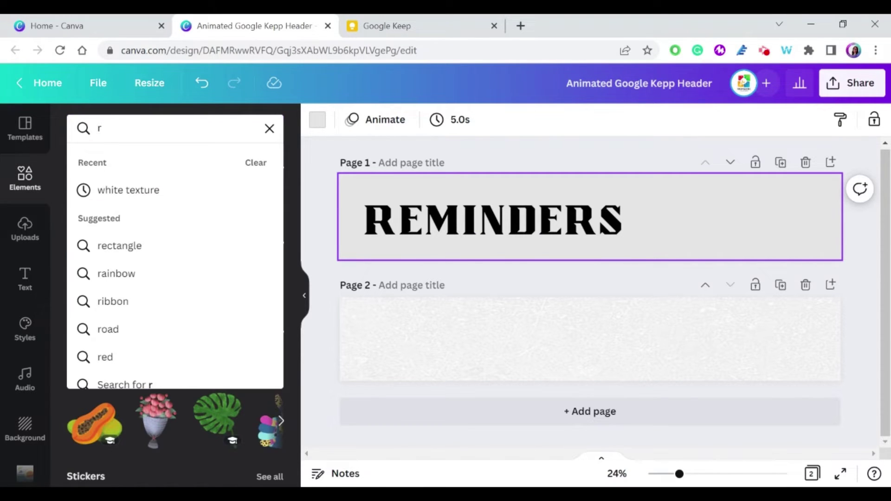
text(eminder)
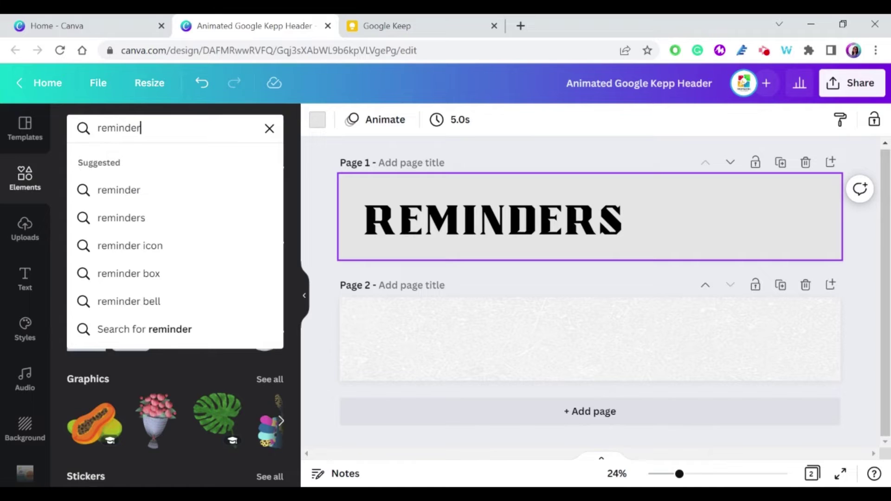
key(Return)
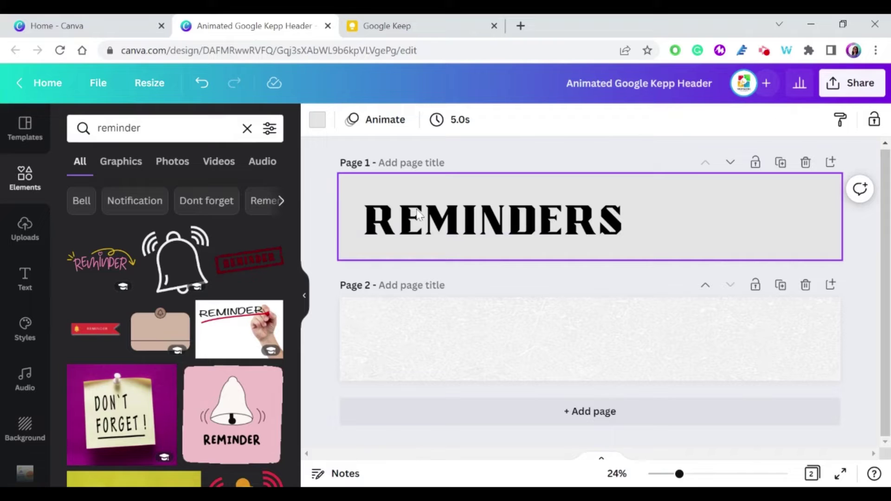
click(235, 415)
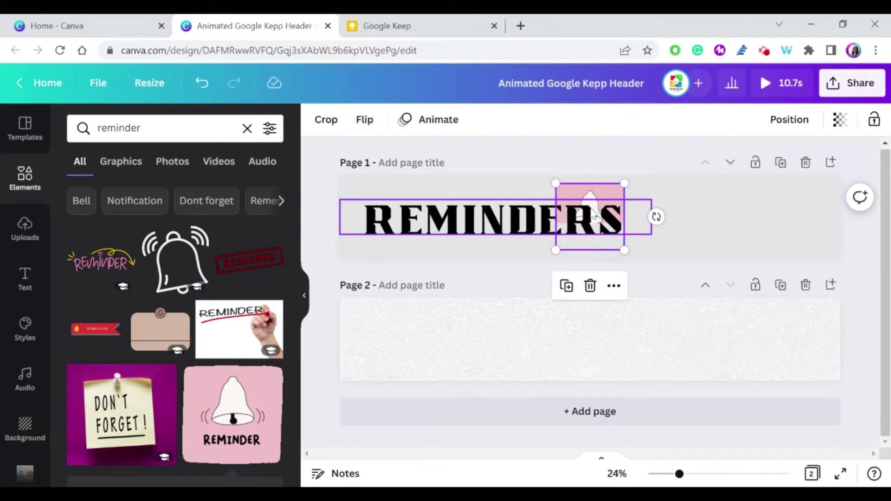
drag(595, 195, 747, 195)
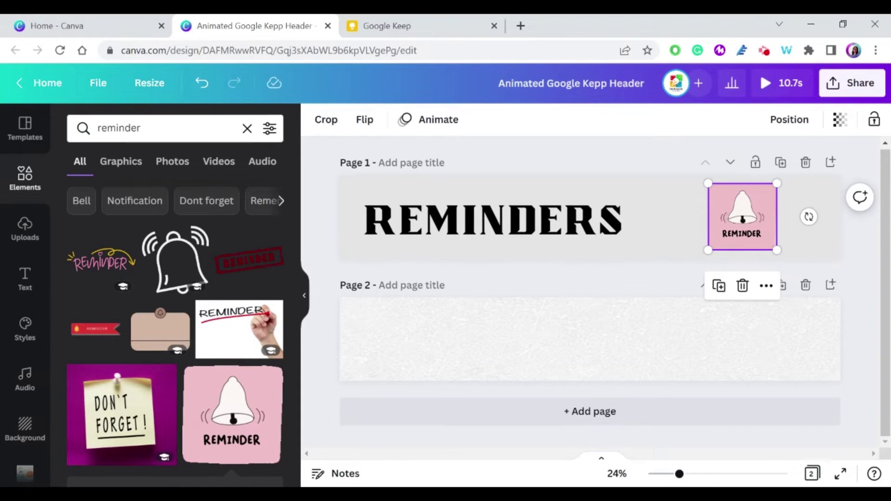
click(98, 127)
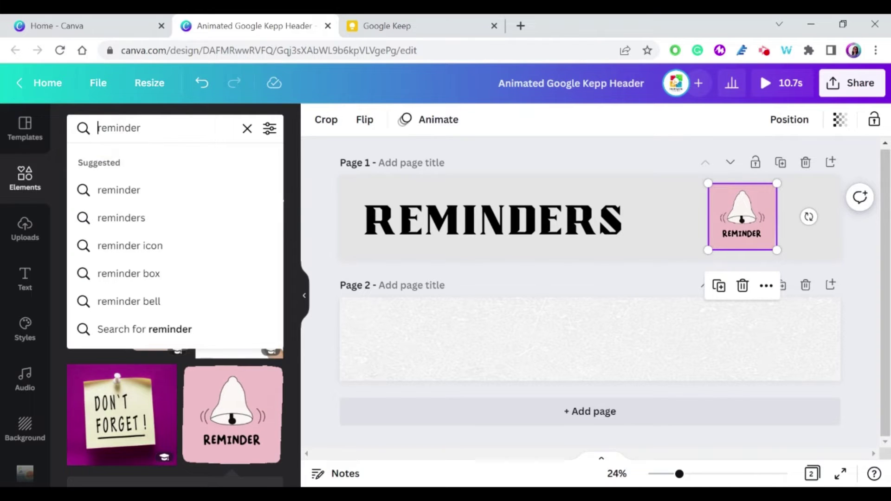
Filter the 'reminder' element results to Graphics with the Animated filter on.
text(animated)
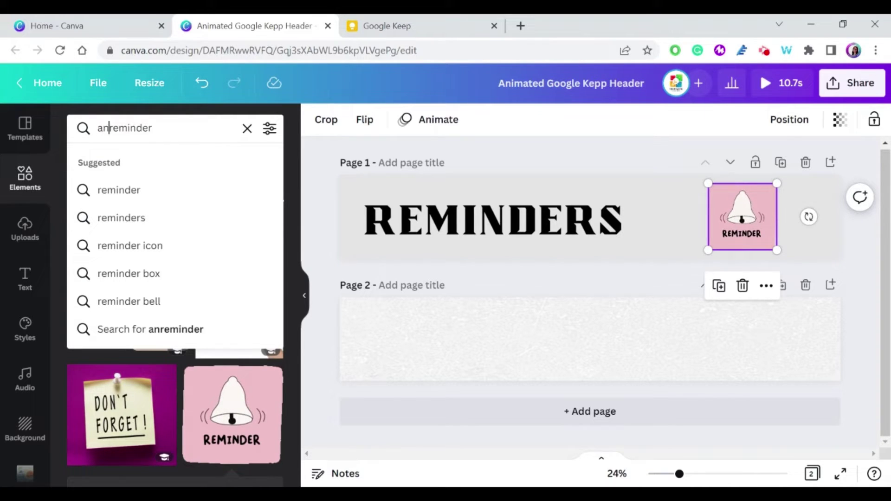
key(Return)
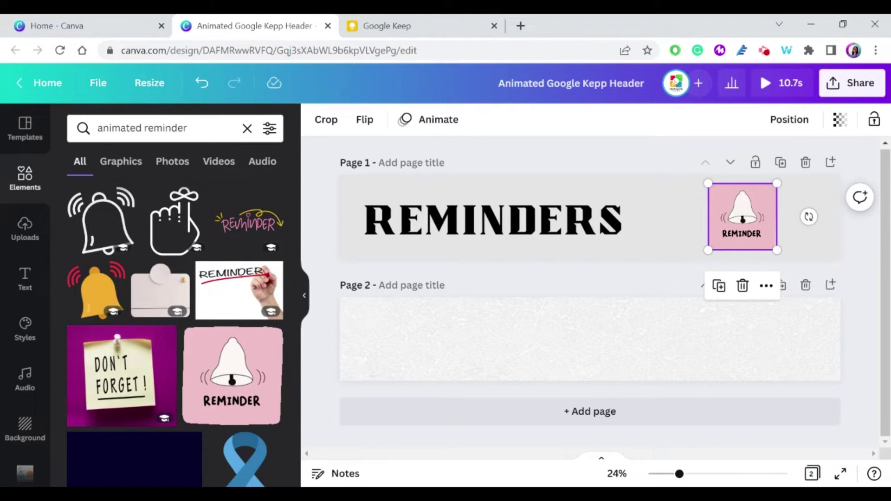
click(129, 170)
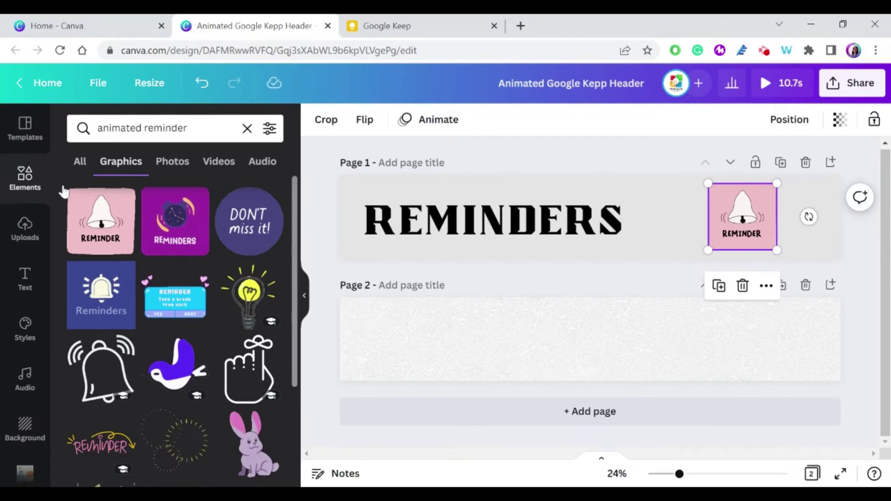
click(144, 128)
double_click(139, 128)
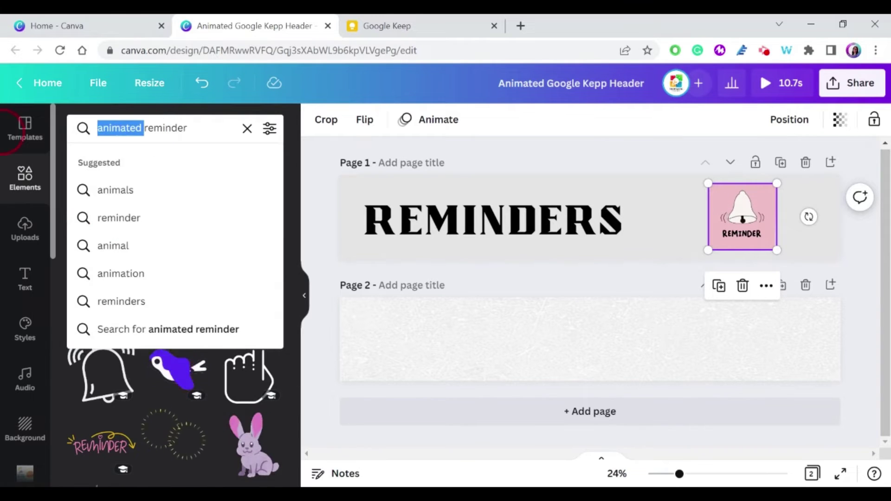
key(BackSpace)
key(Return)
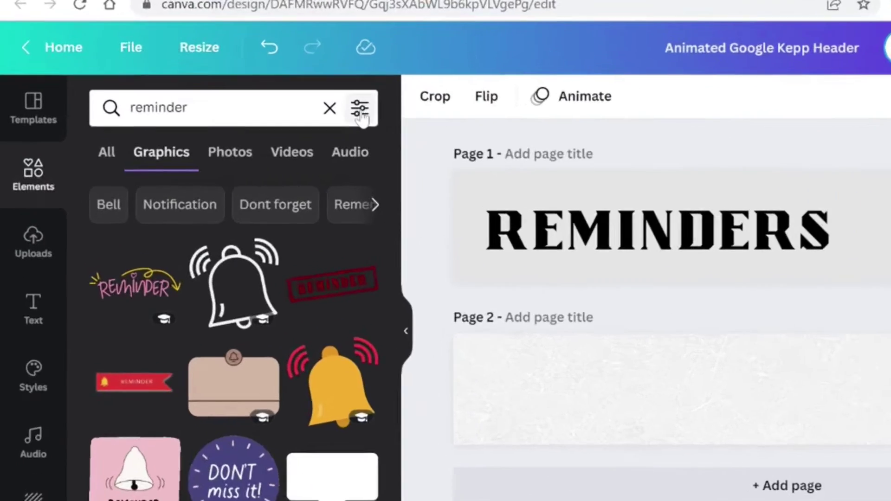
click(269, 129)
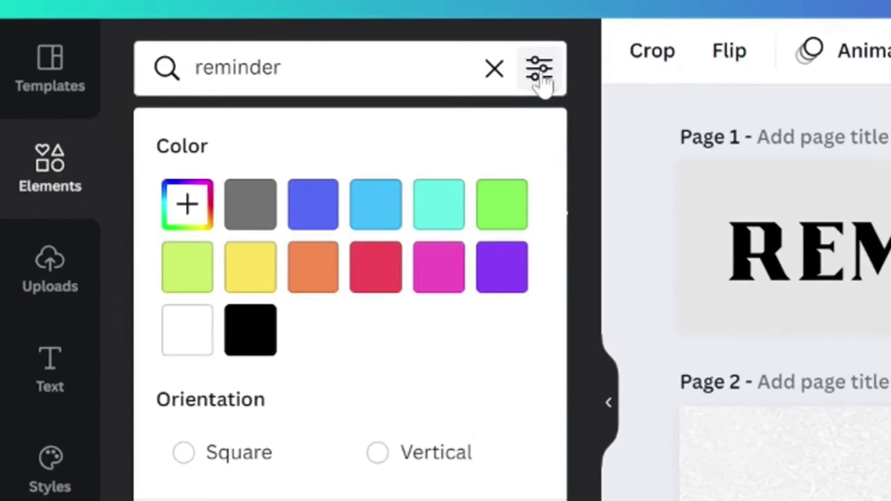
scroll(440, 334, down, 6)
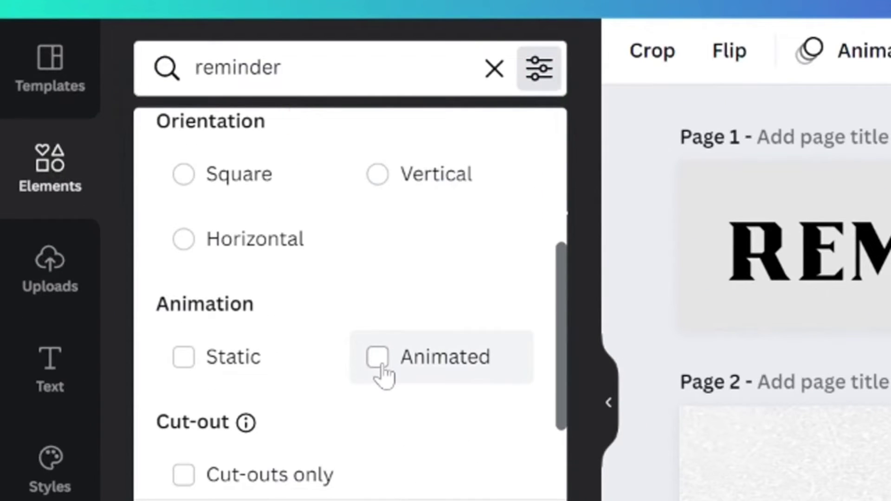
click(380, 364)
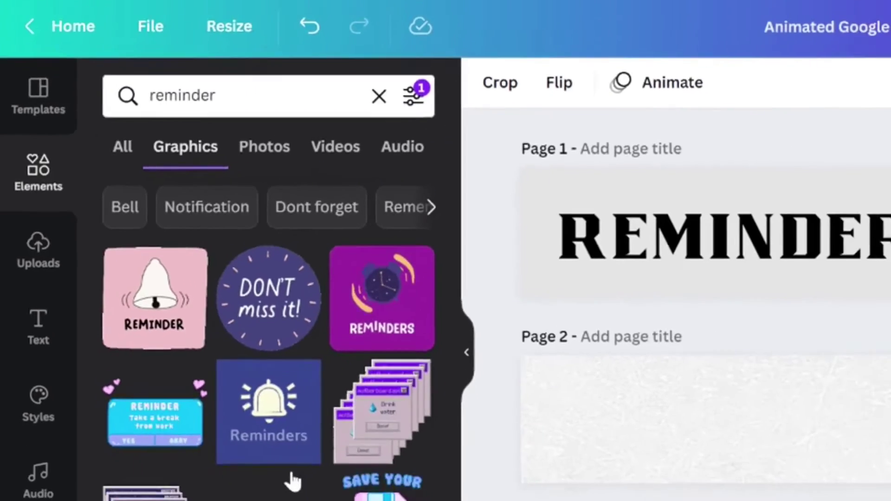
click(100, 260)
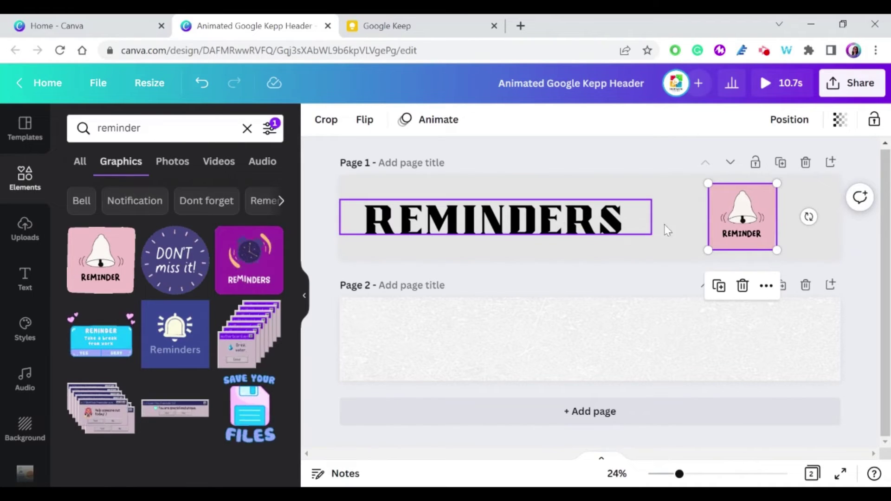
Paste a copy of the REMINDERS heading onto Page 2.
click(689, 236)
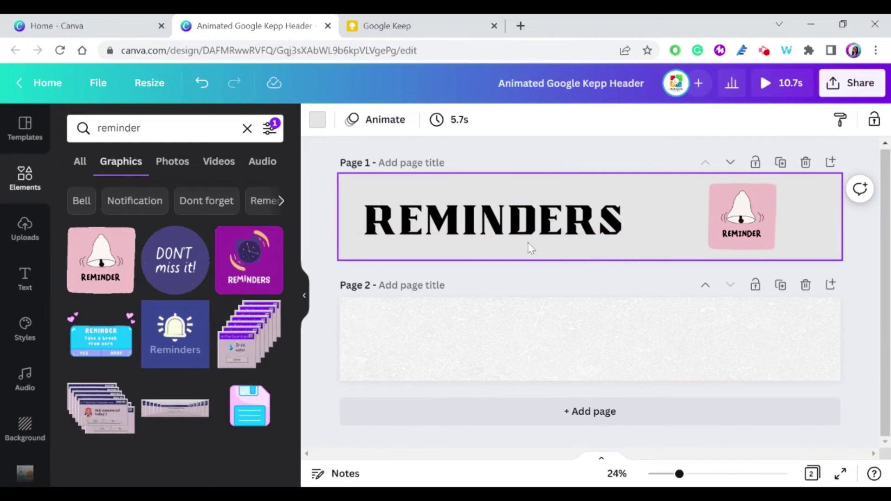
click(533, 232)
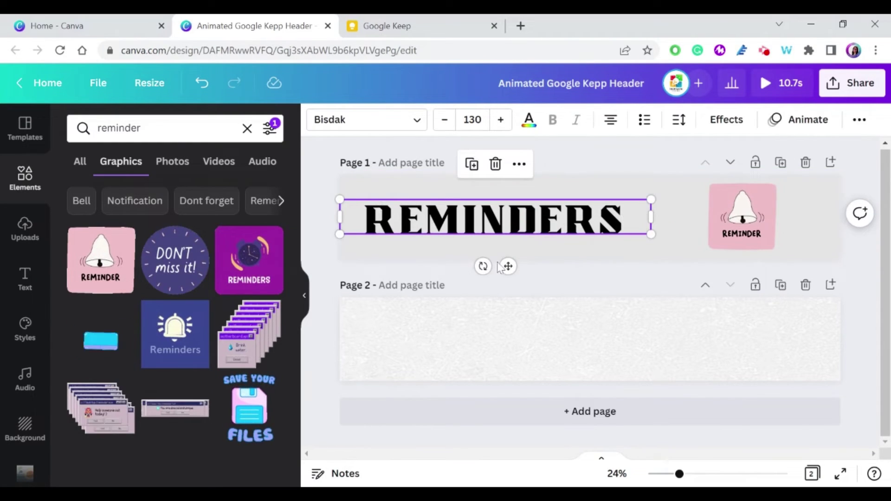
click(524, 352)
key(ctrl+v)
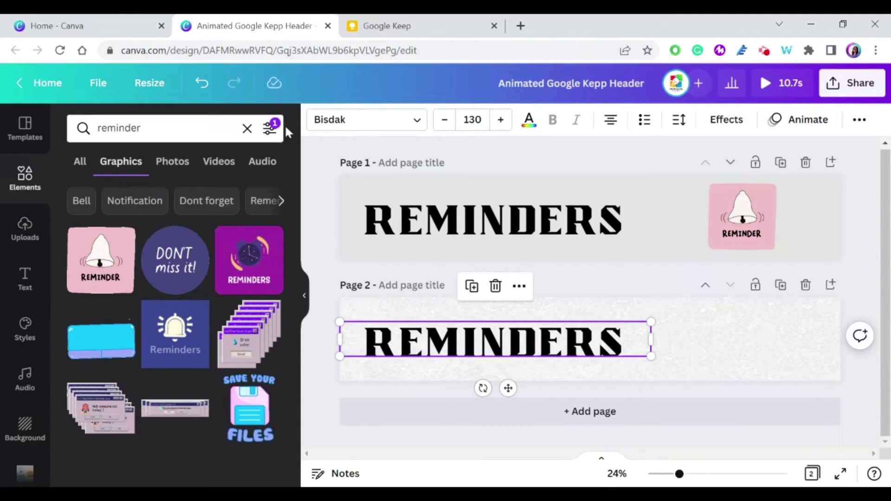
Add an animated yellow bell to Page 2, enlarge it, and move it to the right side.
click(269, 128)
scroll(187, 317, down, 3)
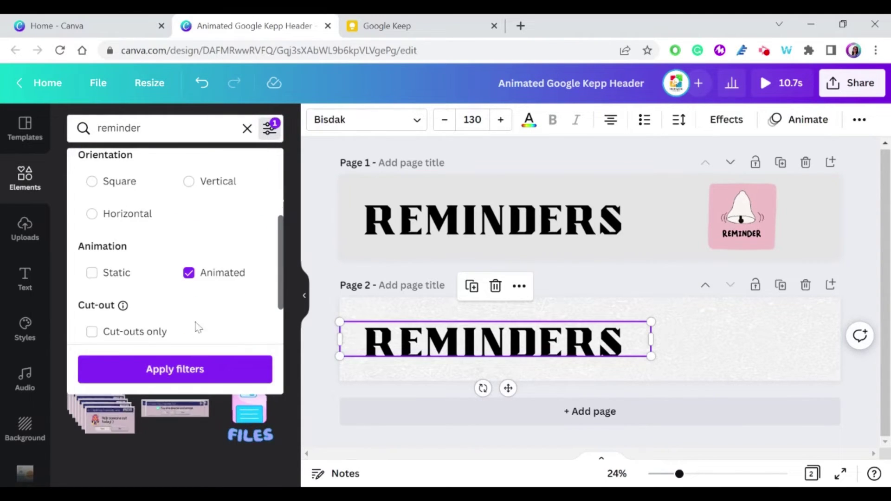
click(188, 272)
click(179, 371)
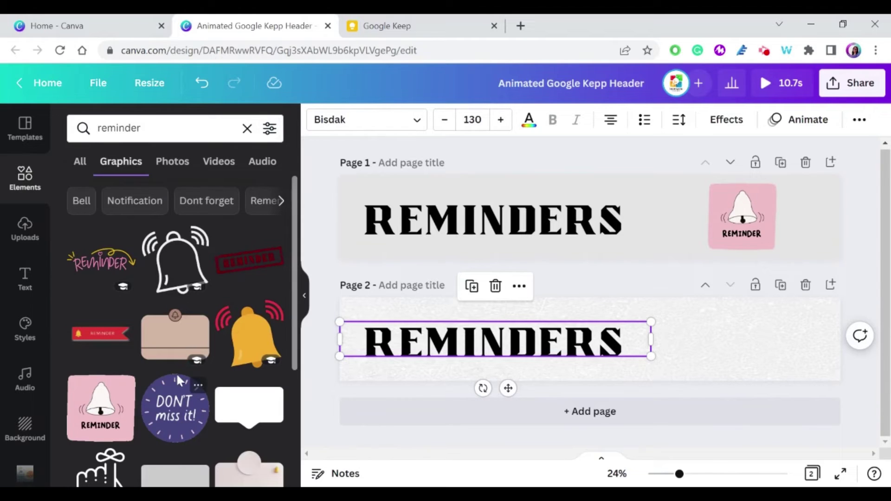
click(709, 351)
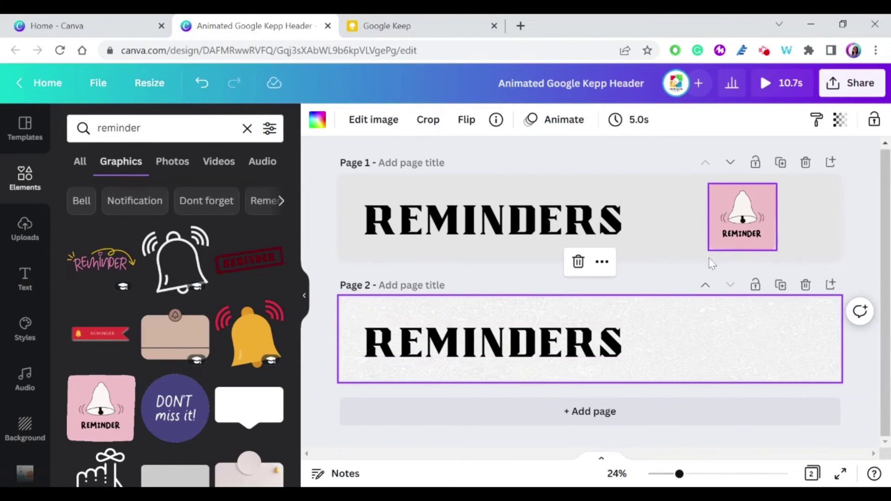
click(259, 331)
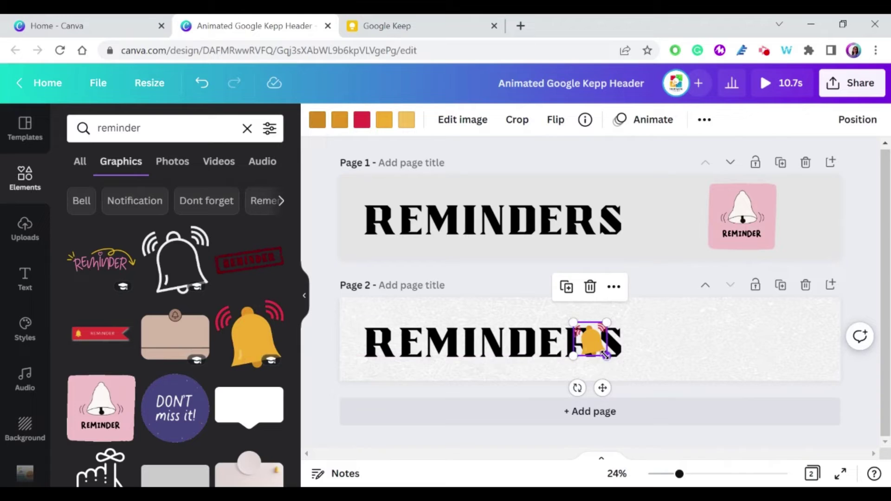
drag(610, 358, 632, 380)
drag(601, 351, 739, 332)
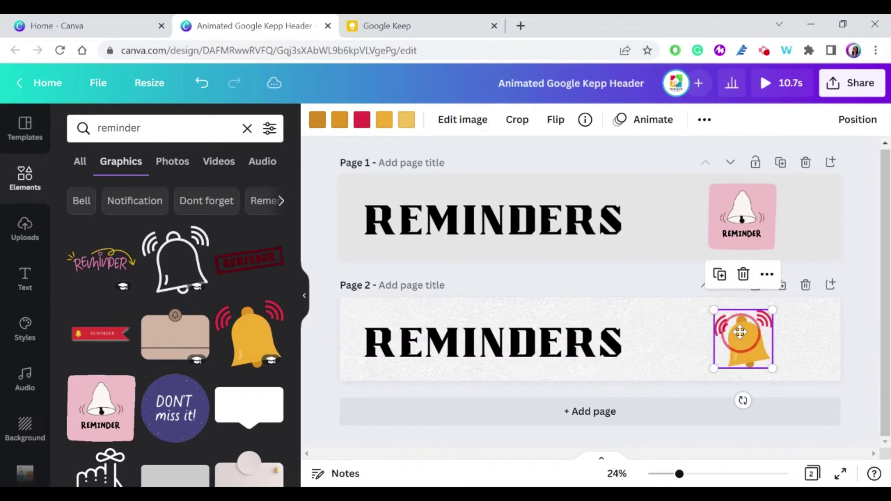
click(861, 231)
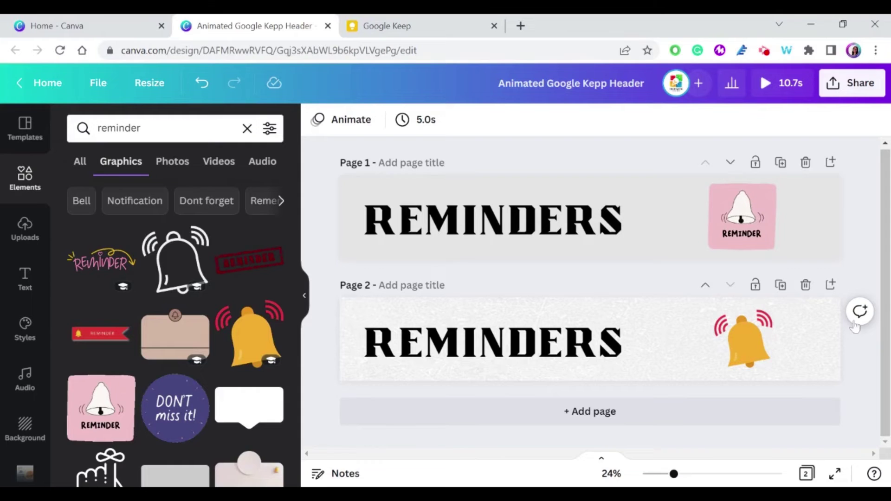
Download the design as a GIF with only Page 1 selected.
click(831, 89)
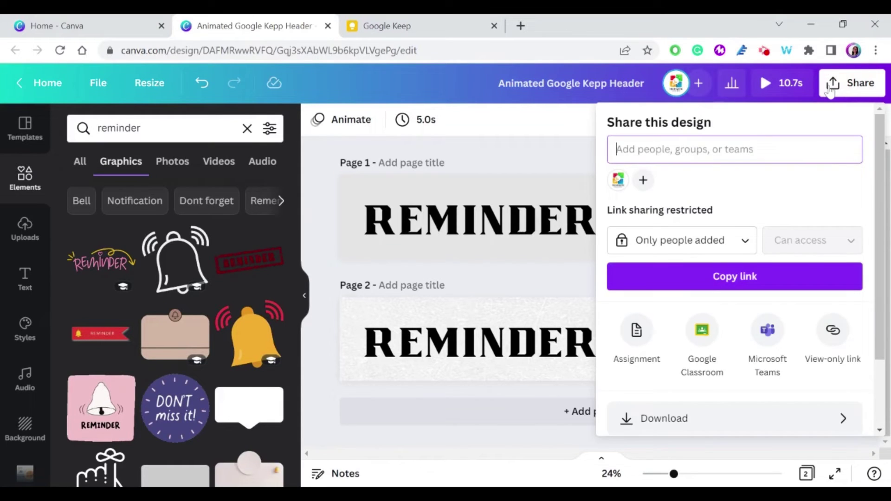
scroll(815, 268, down, 2)
click(841, 338)
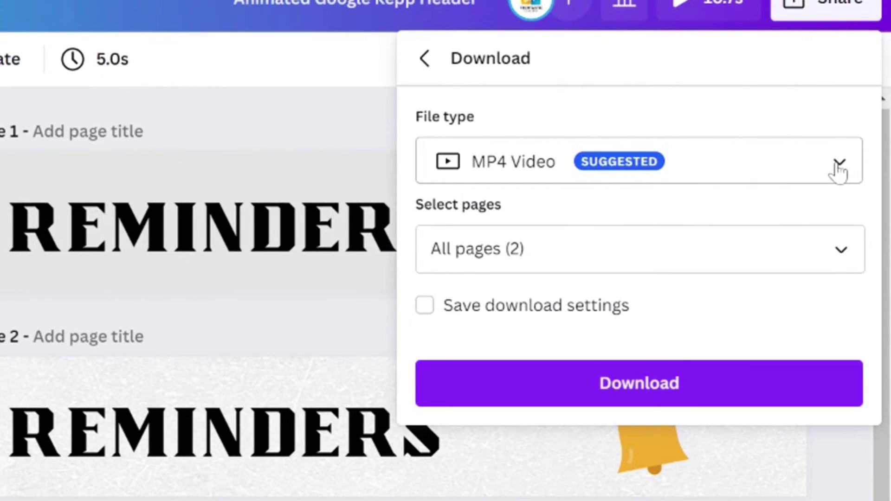
click(838, 165)
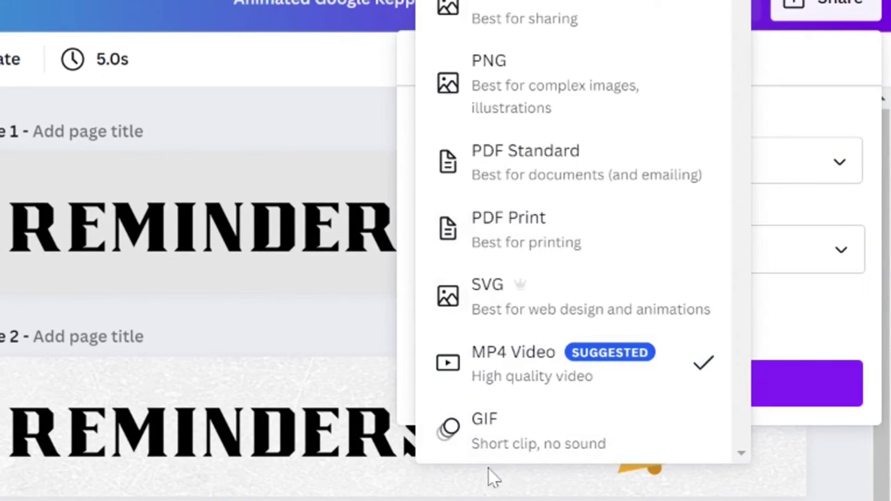
click(513, 445)
click(841, 253)
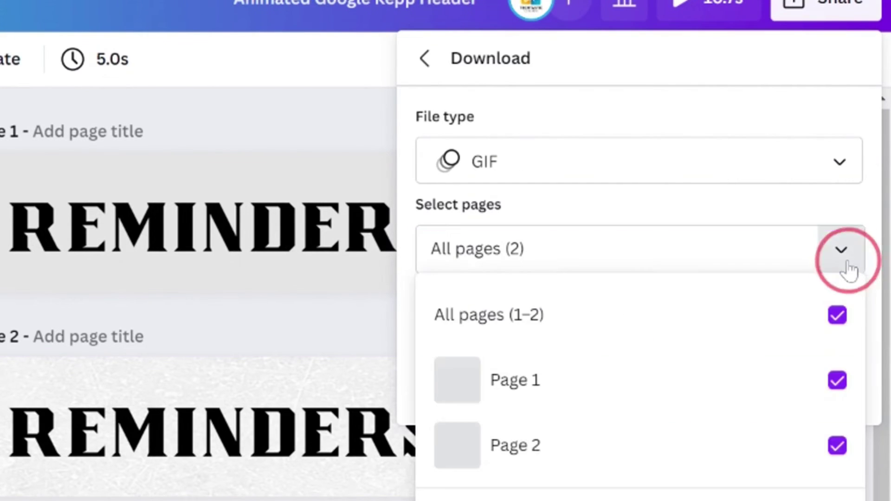
click(841, 331)
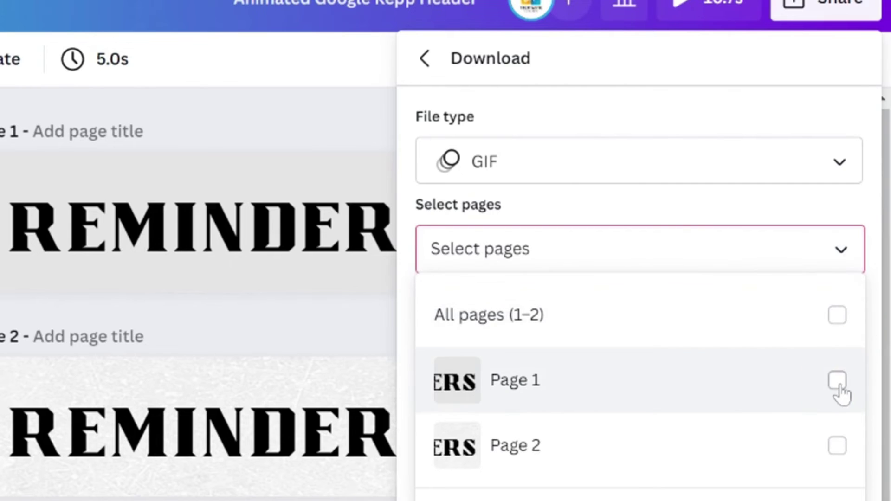
click(841, 392)
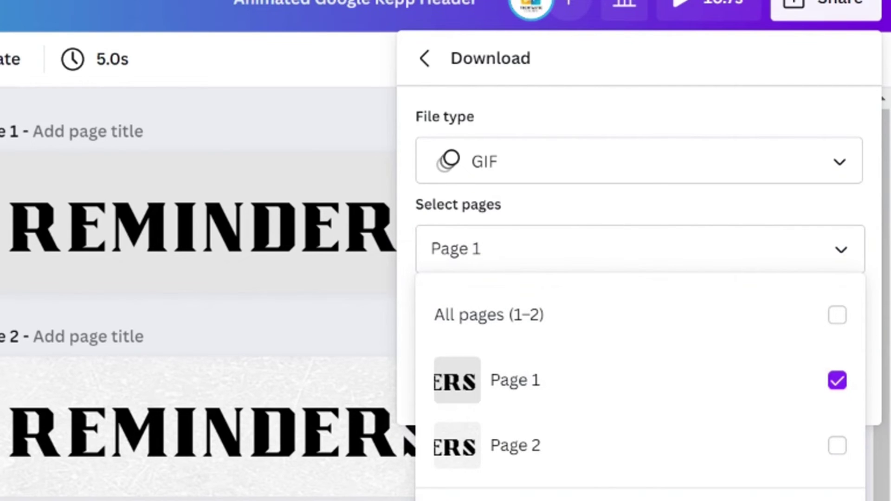
key(Escape)
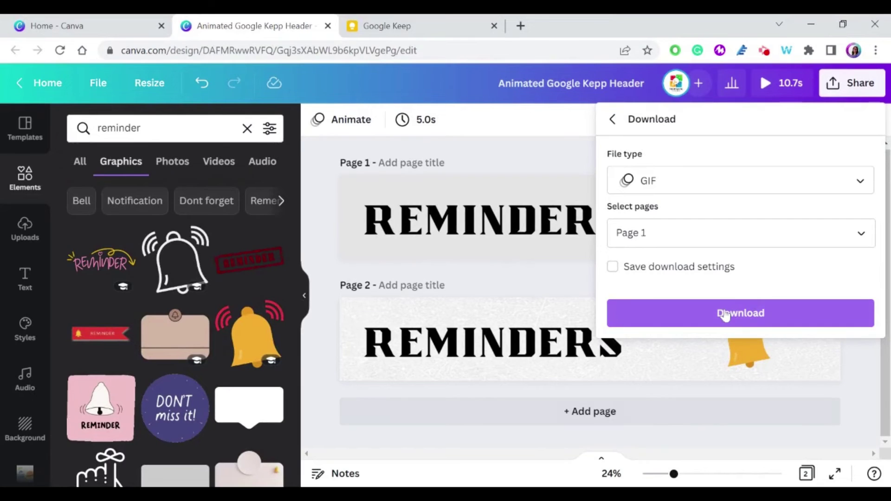
click(725, 315)
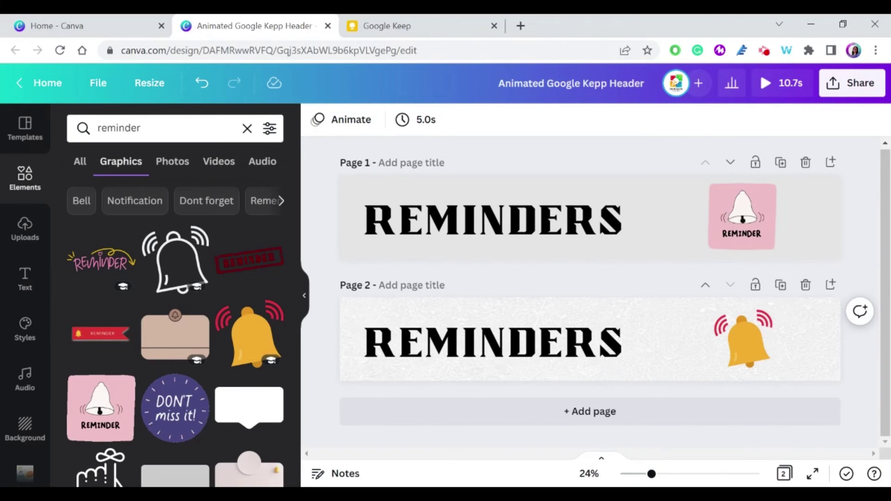
Reopen Share > Download and list the file types, still set to MP4 Video.
click(834, 89)
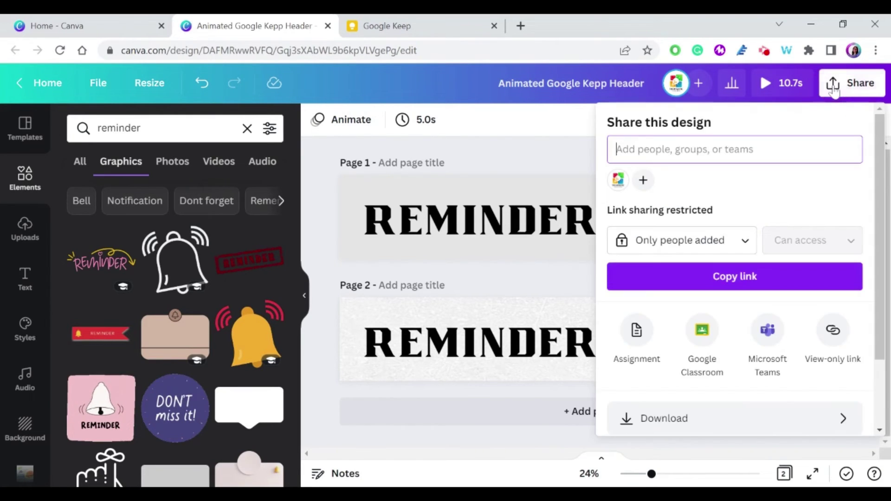
click(838, 420)
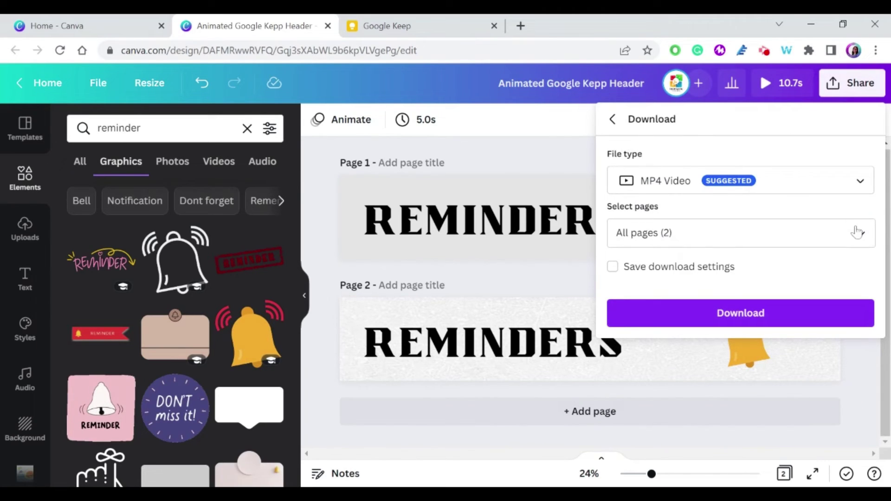
click(859, 181)
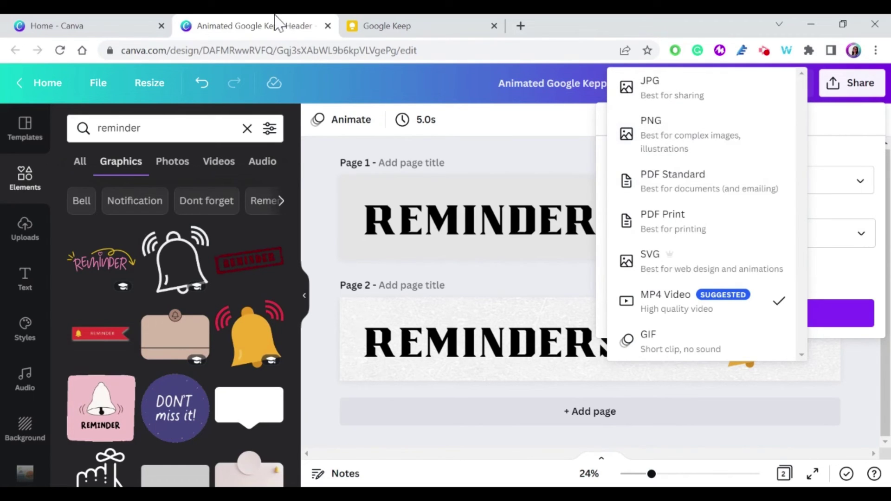
Add the REMINDERS header image to the top of the pinned Trial note in Google Keep.
click(382, 34)
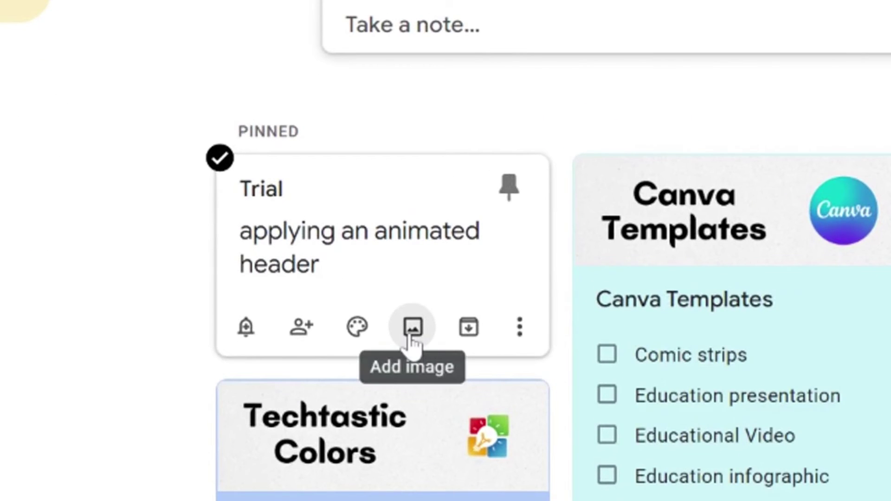
click(426, 202)
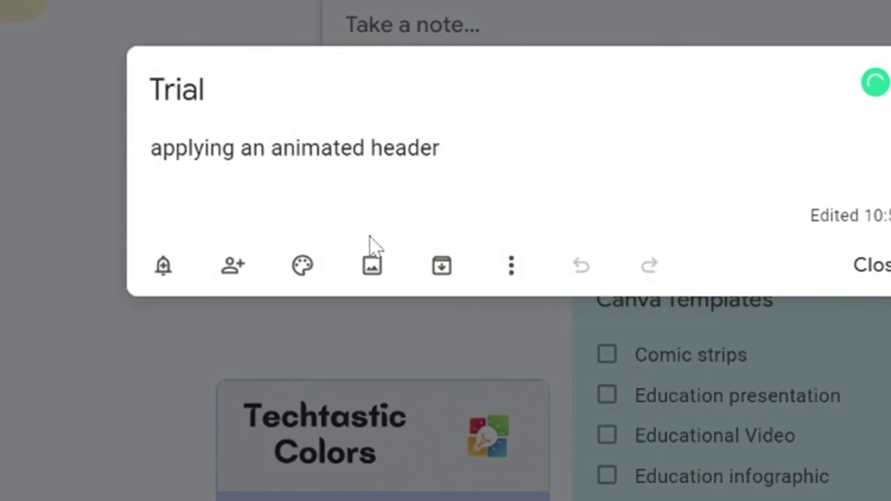
click(370, 274)
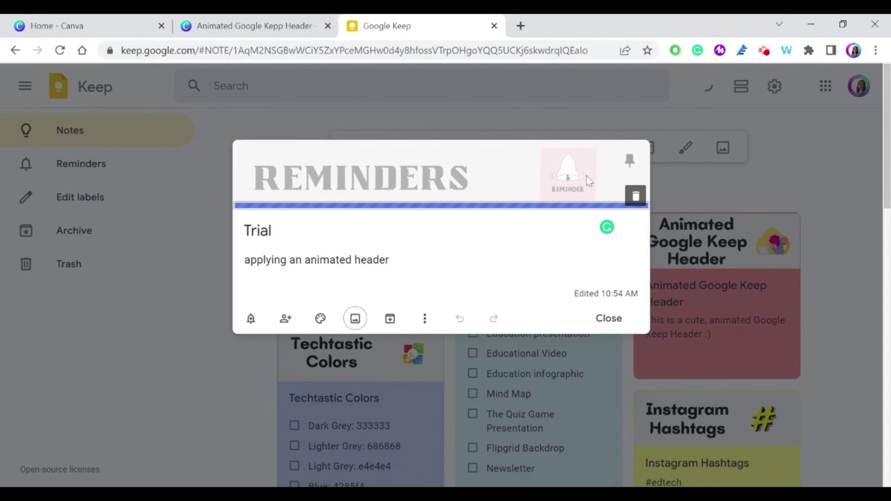
click(608, 324)
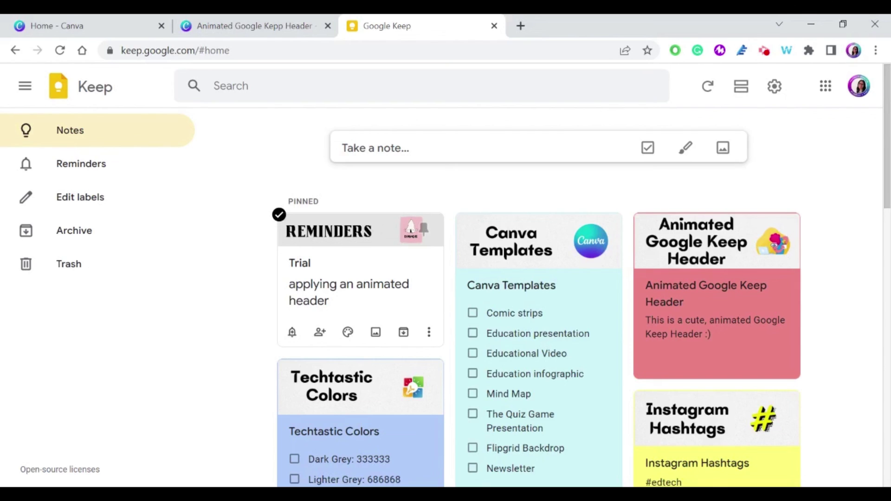
Apply the green forest illustrated background to the pinned Trial note below its REMINDERS header.
click(458, 215)
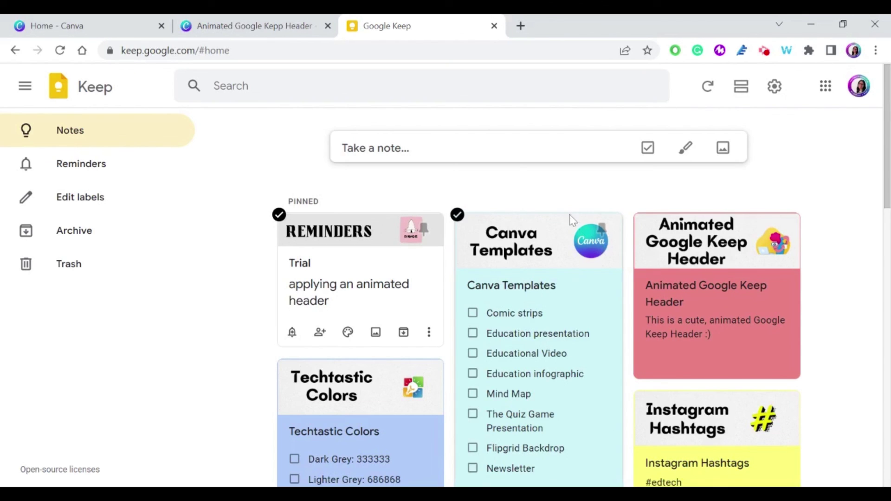
click(572, 219)
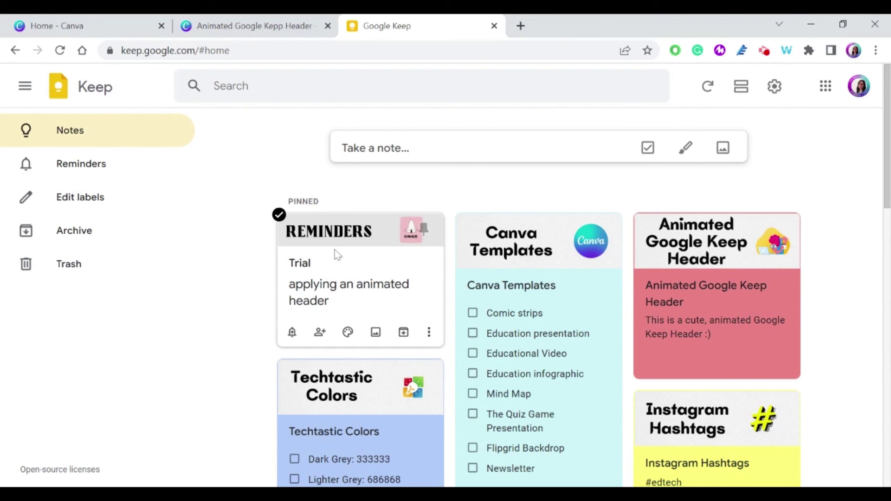
click(348, 332)
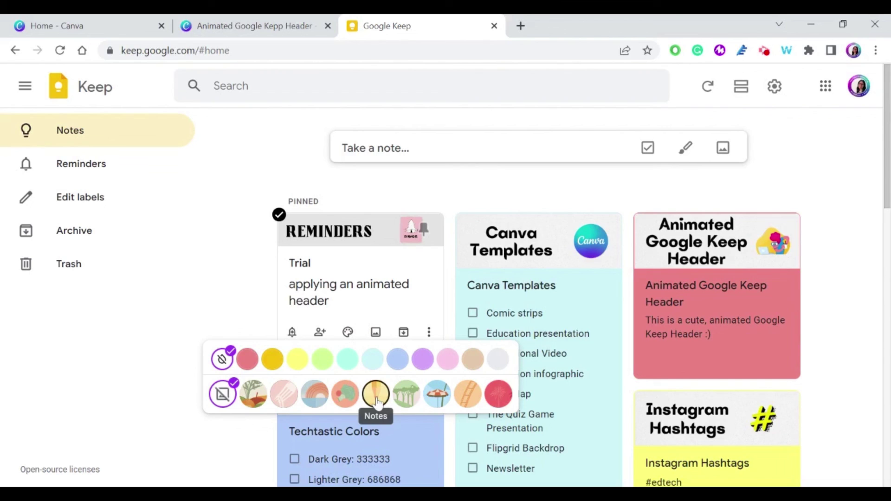
click(407, 398)
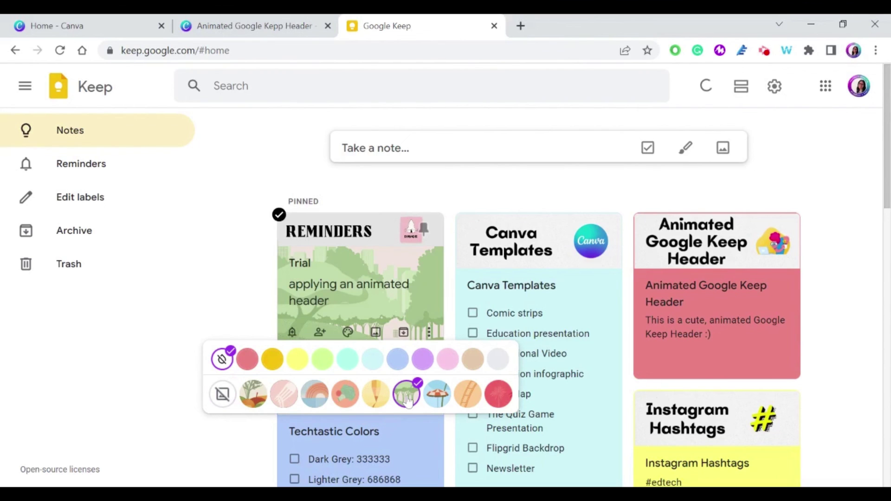
click(242, 299)
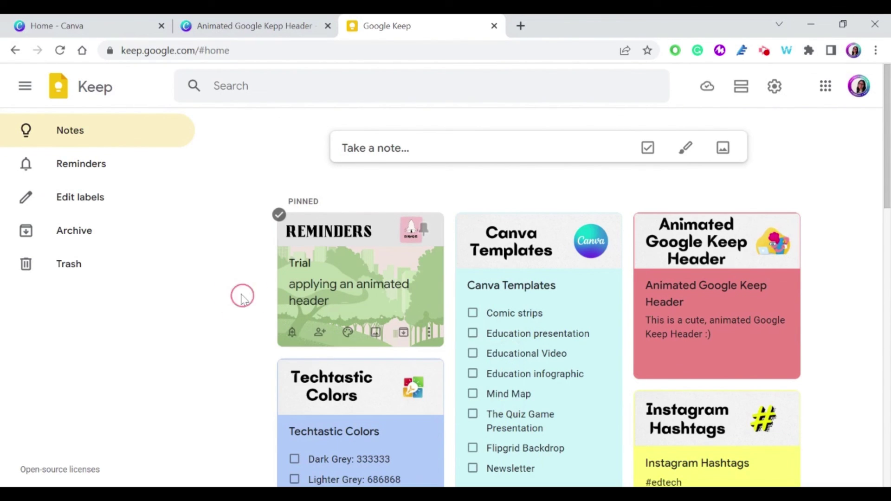